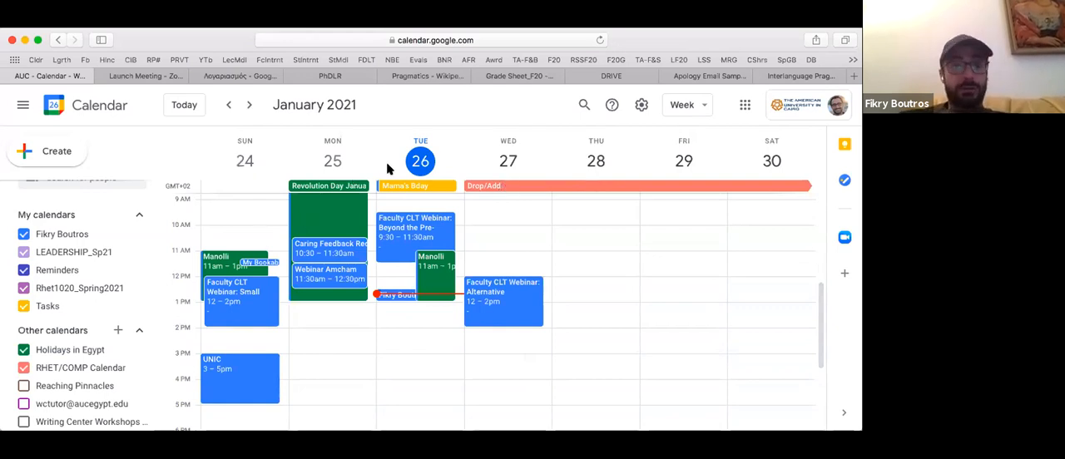
- View the following week's schedule and return to the week of January 24–30
{"action": "left_click", "coordinate": [249, 105]}
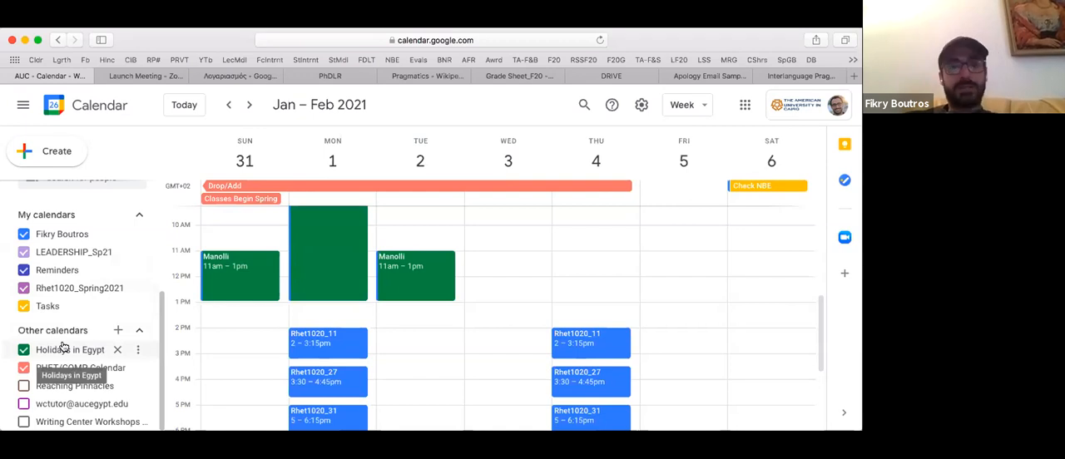
{"action": "left_click", "coordinate": [229, 105]}
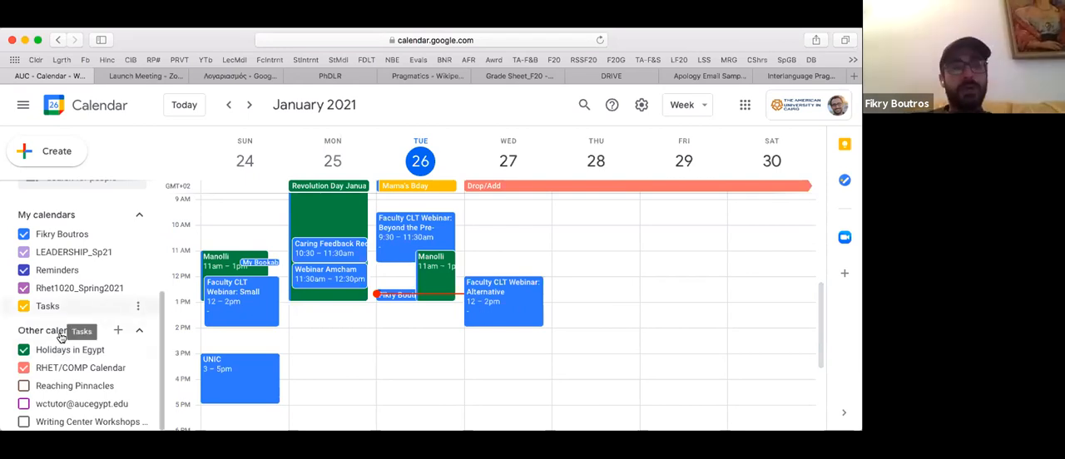
- Draft a new calendar named Rhet1020_Sp21 and return to the week view without creating it
{"action": "left_click", "coordinate": [117, 331]}
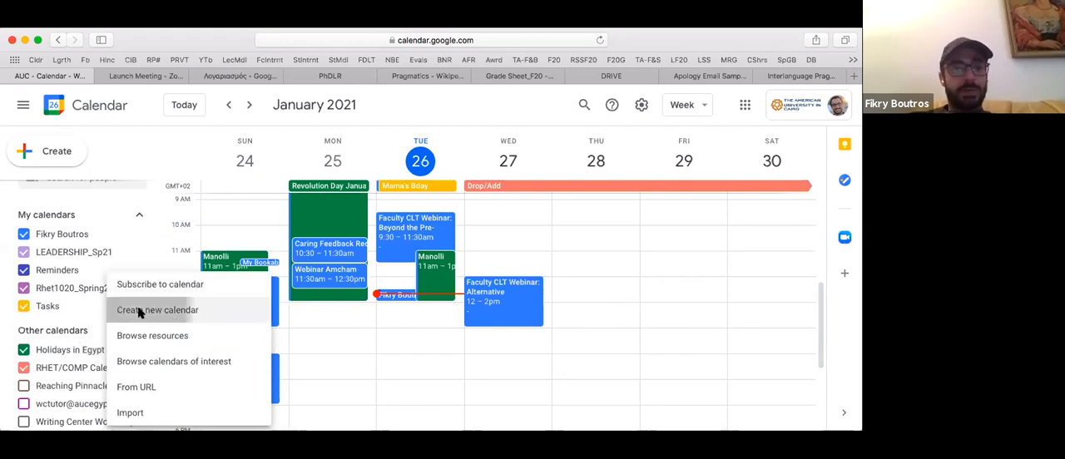
{"action": "left_click", "coordinate": [140, 311]}
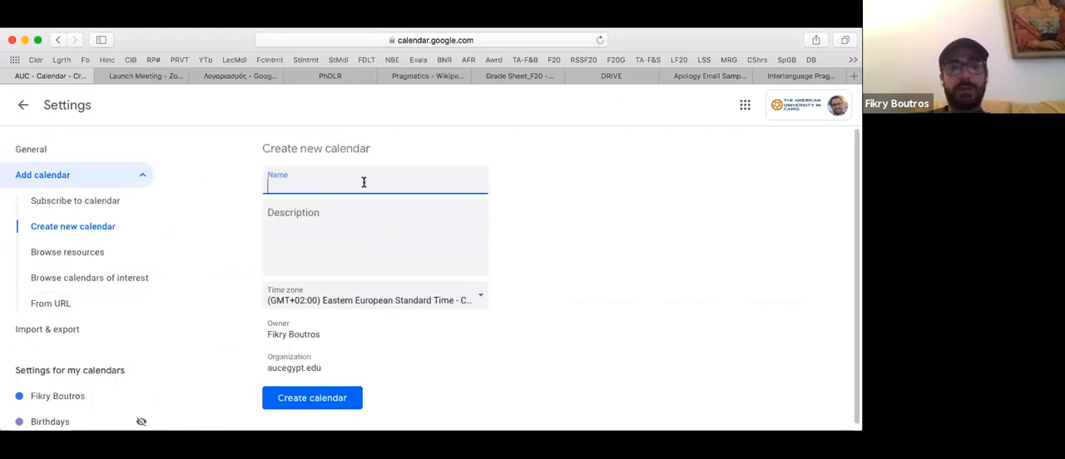
{"action": "type", "text": "R"}
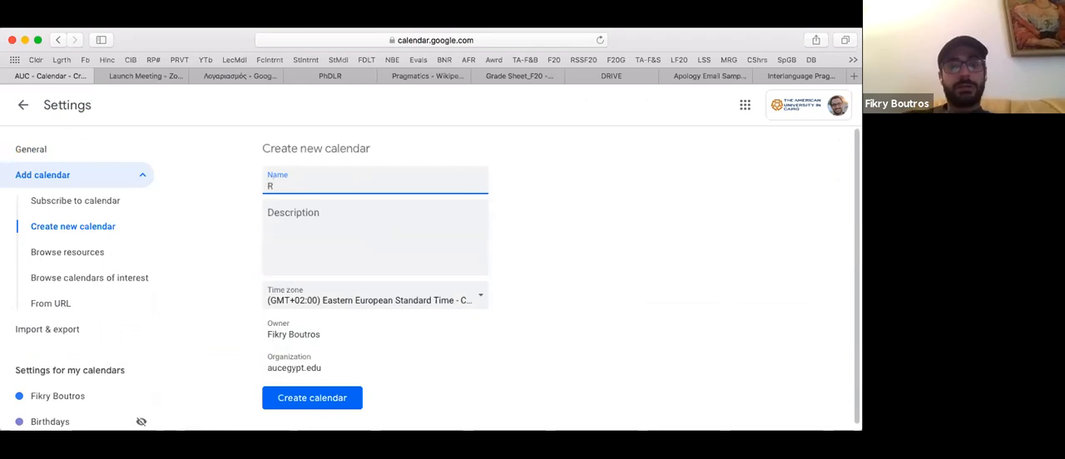
{"action": "type", "text": "eni"}
{"action": "key", "text": "BackSpace"}
{"action": "key", "text": "BackSpace"}
{"action": "key", "text": "BackSpace"}
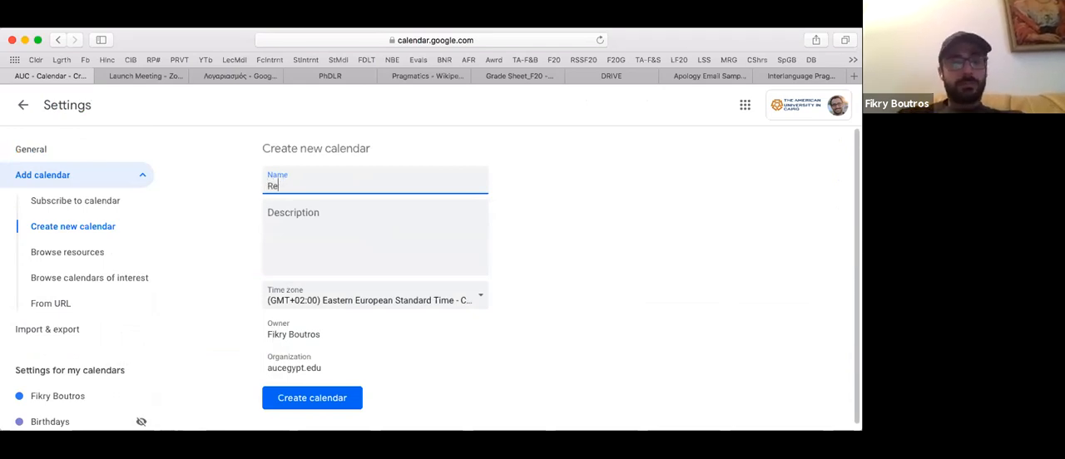
{"action": "type", "text": "het10"}
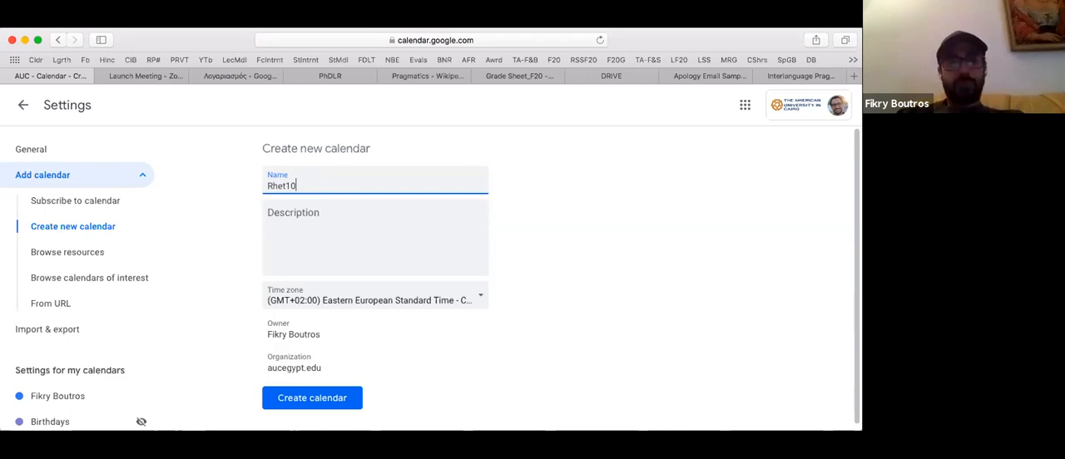
{"action": "type", "text": "20_S"}
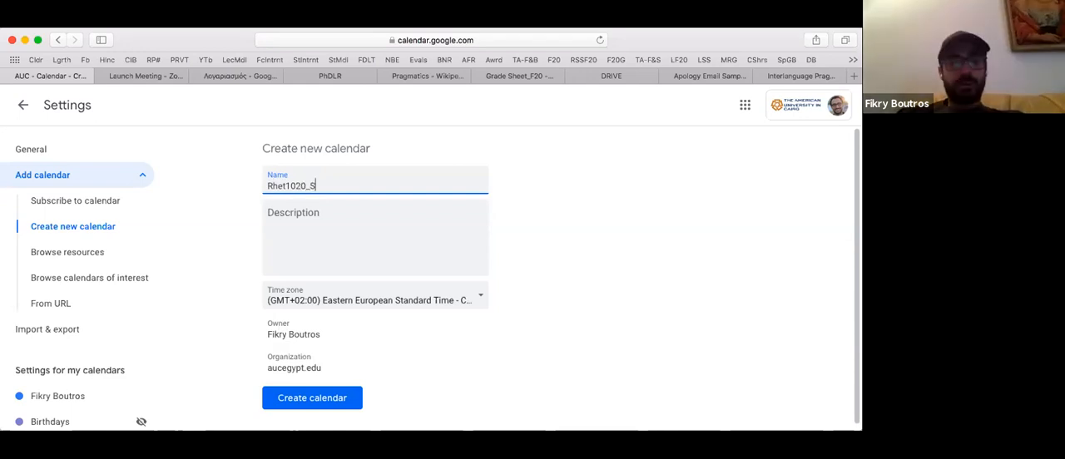
{"action": "type", "text": "p21"}
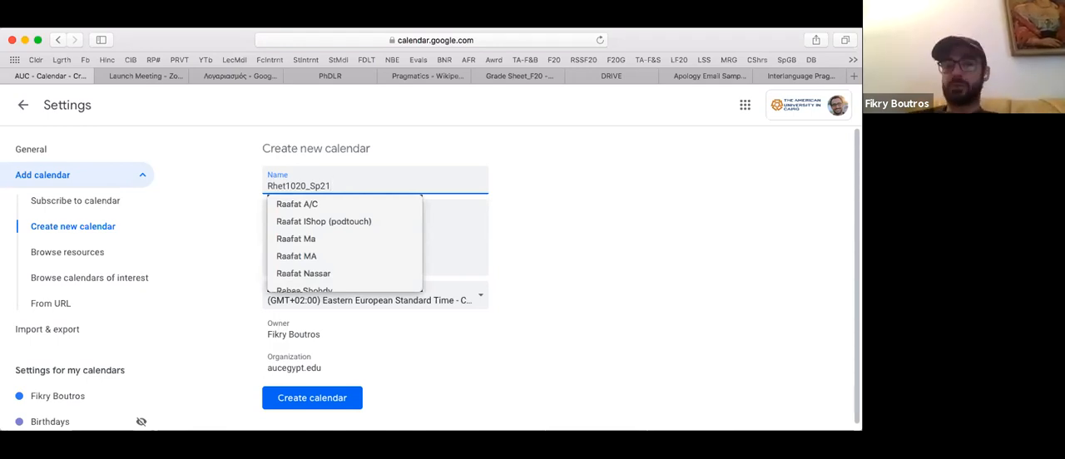
{"action": "key", "text": "Escape"}
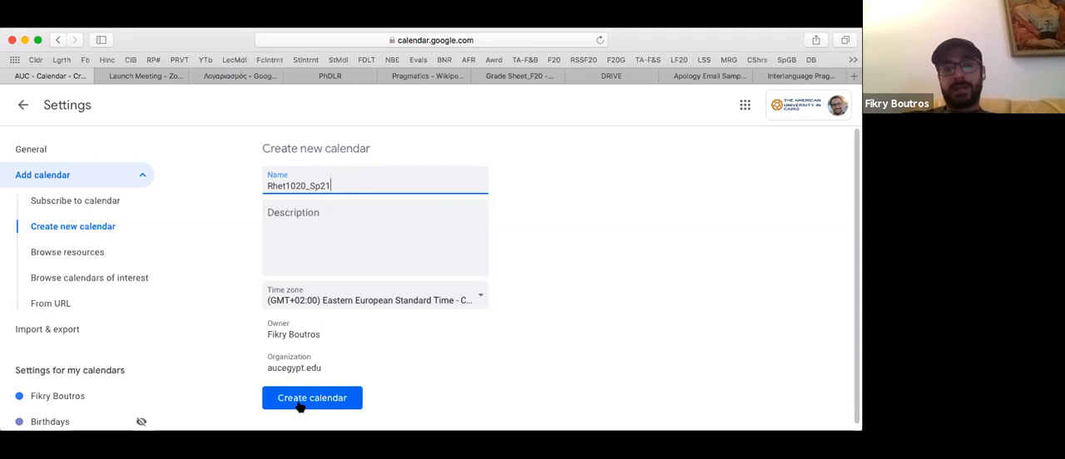
{"action": "left_click", "coordinate": [24, 109]}
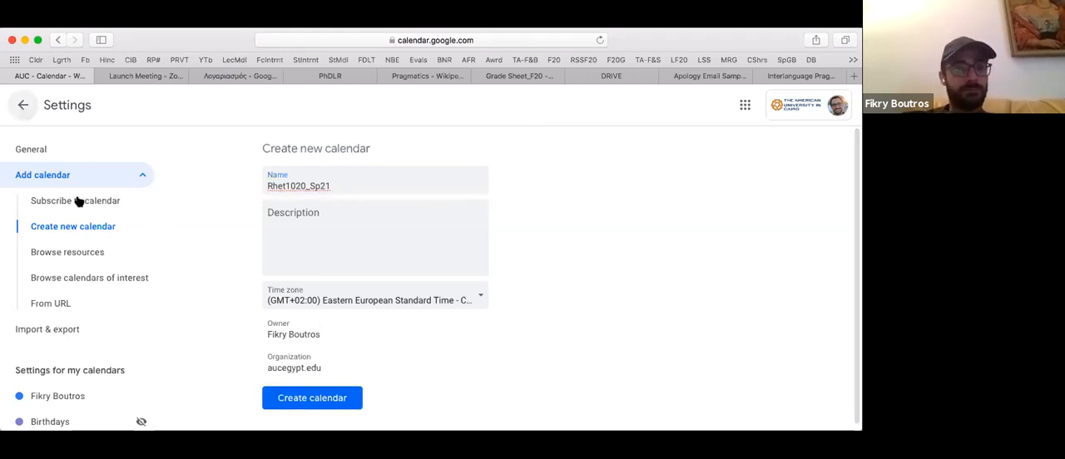
- Hide the Rhet1020_Spring2021 calendar and show it again
{"action": "scroll", "coordinate": [33, 291], "scroll_direction": "down", "scroll_amount": 3}
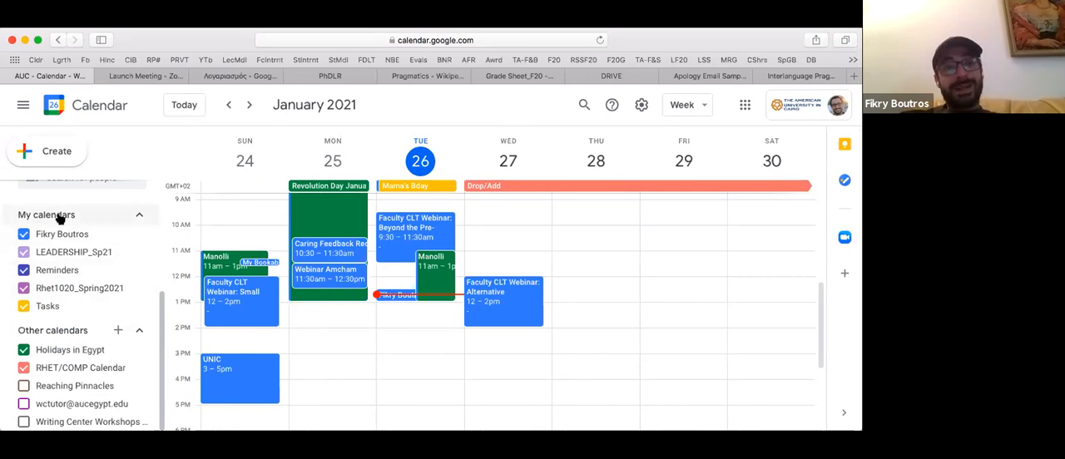
{"action": "left_click", "coordinate": [58, 289]}
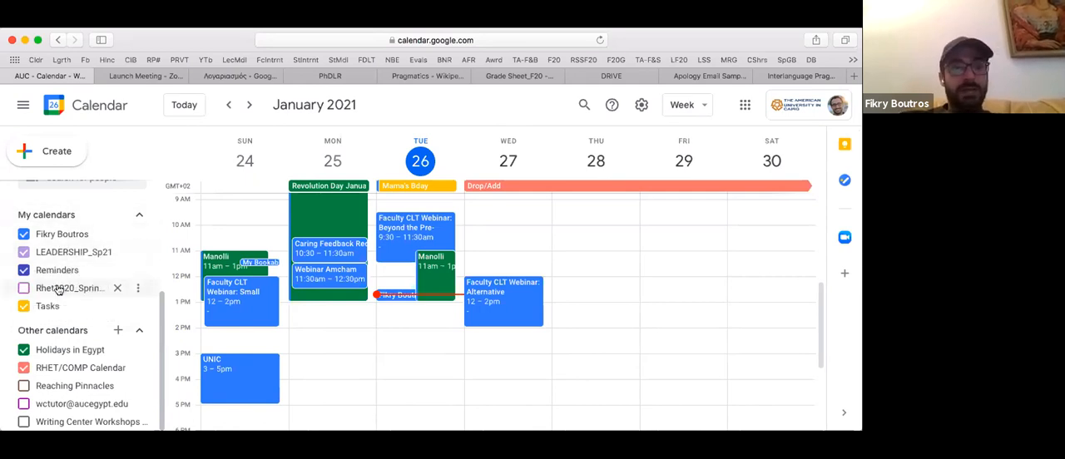
{"action": "left_click", "coordinate": [58, 288]}
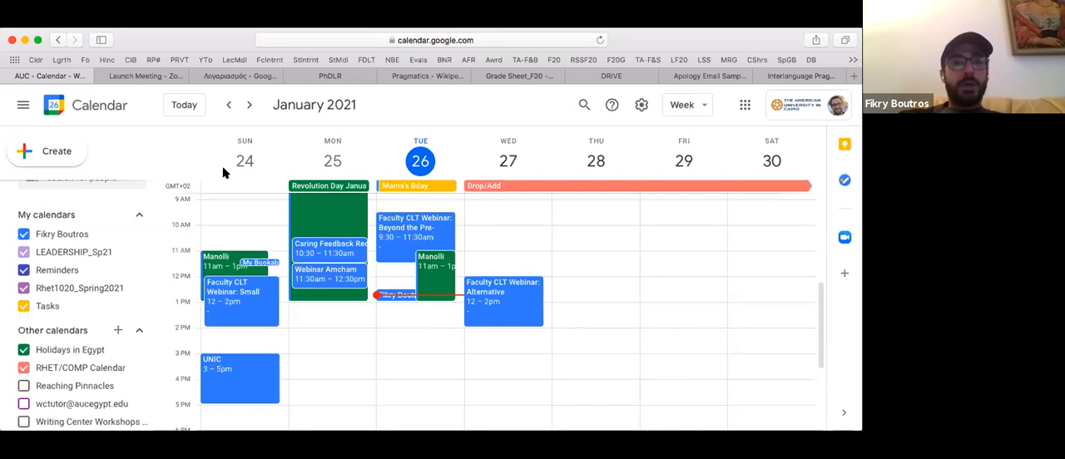
- Start a new appointment slots entry on January 25 with a slot duration of 10 minutes
{"action": "left_click", "coordinate": [44, 157]}
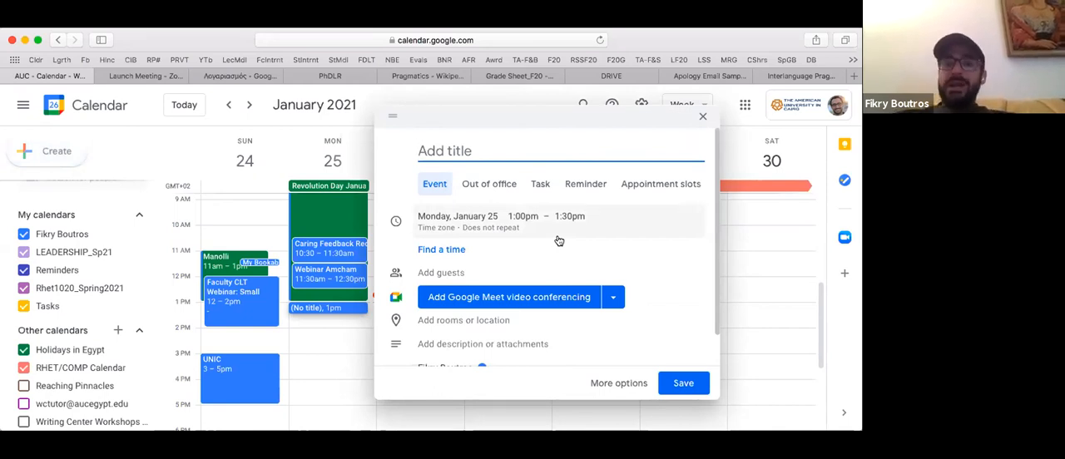
{"action": "left_click", "coordinate": [654, 184]}
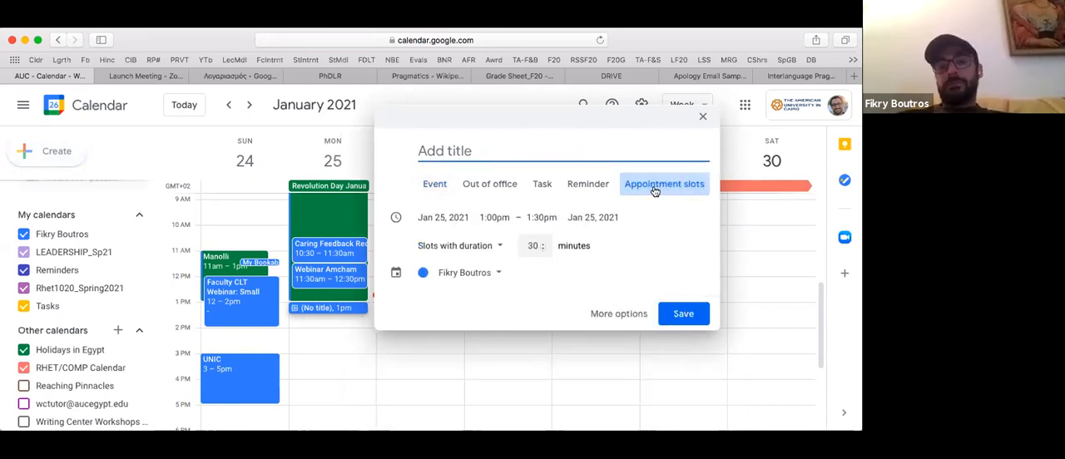
{"action": "left_click", "coordinate": [528, 244]}
{"action": "double_click", "coordinate": [533, 245]}
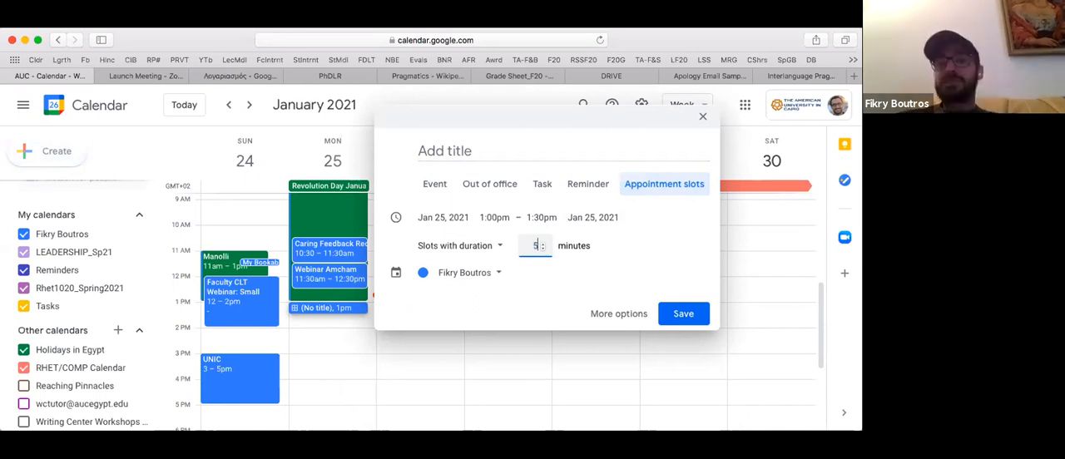
{"action": "type", "text": "5"}
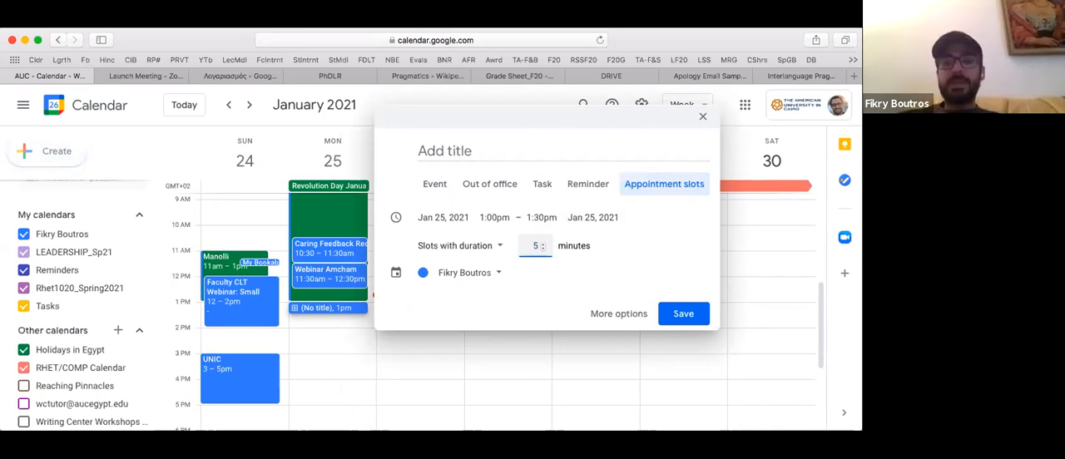
{"action": "key", "text": "BackSpace"}
{"action": "type", "text": "10"}
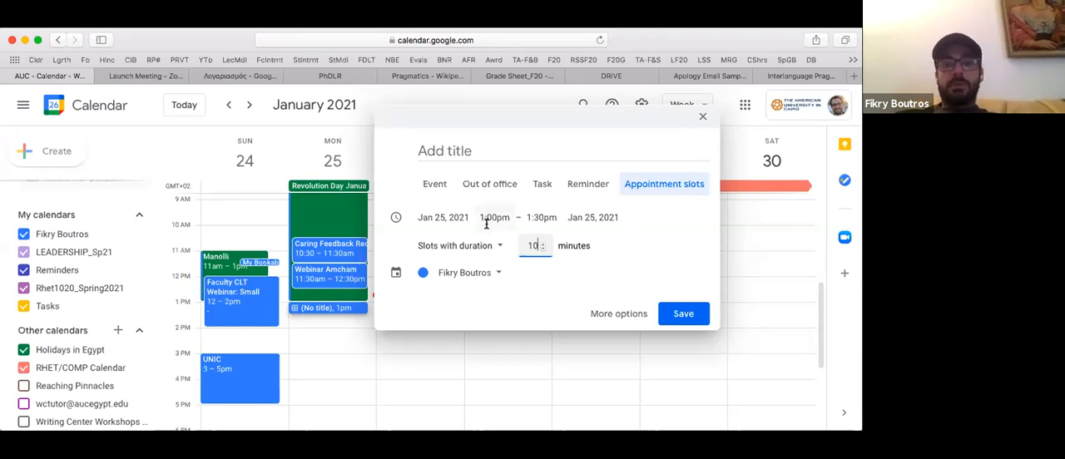
- Set the appointment block's end time to 2:00pm and save it to the Rhet1020_Spring2021 calendar
{"action": "left_click", "coordinate": [541, 215]}
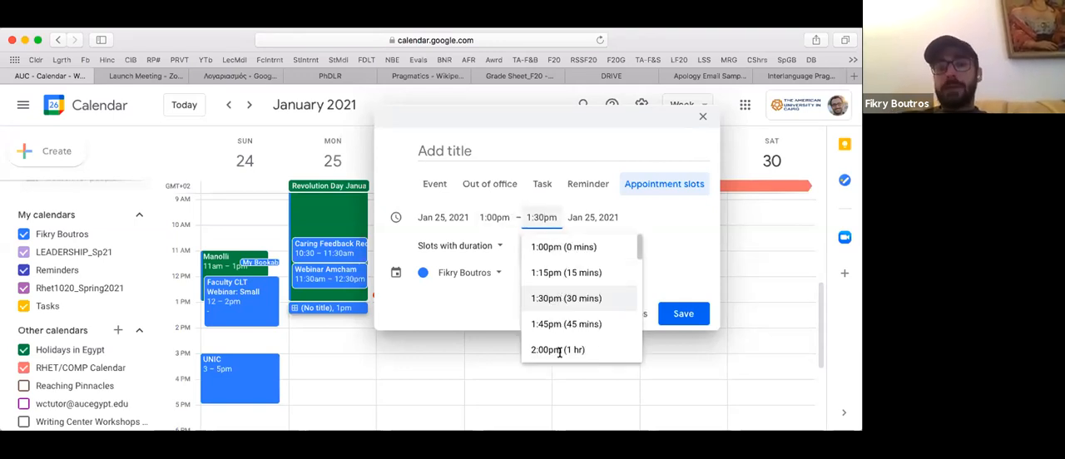
{"action": "left_click", "coordinate": [557, 351]}
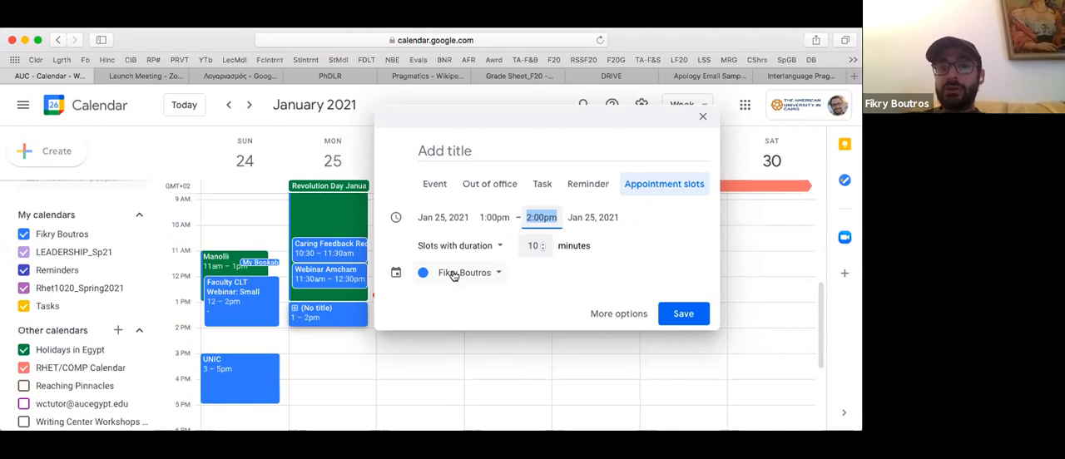
{"action": "left_click", "coordinate": [497, 275]}
{"action": "left_click", "coordinate": [481, 317]}
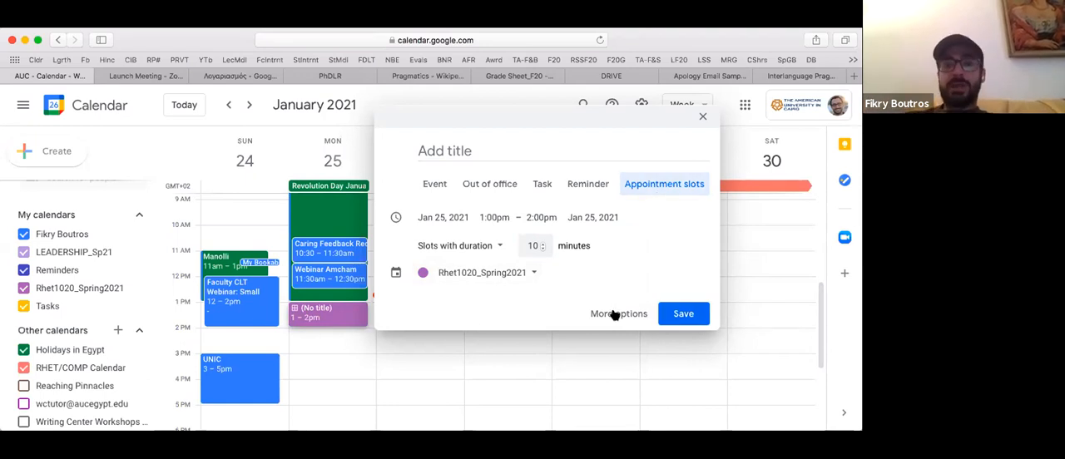
{"action": "left_click", "coordinate": [680, 313]}
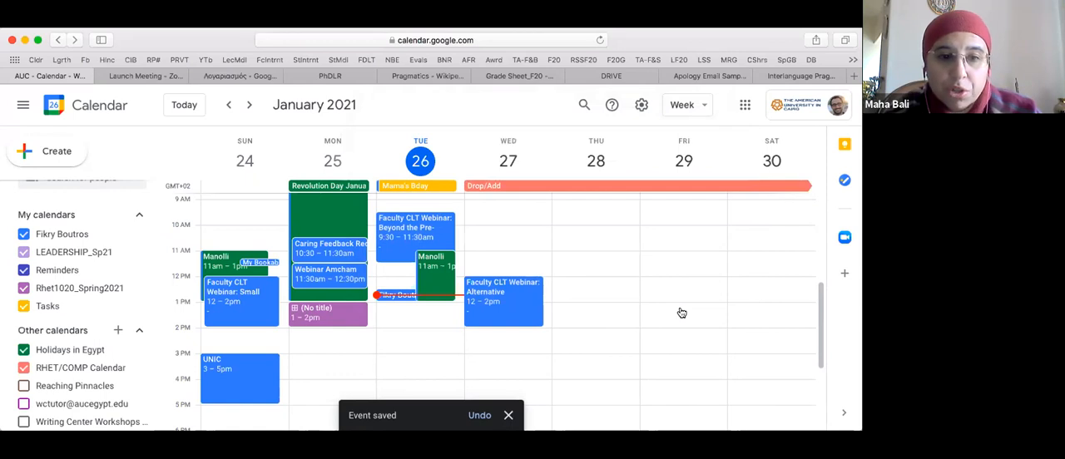
- Edit the Monday 1–2pm appointment block to use a custom weekly recurrence on Monday, Tuesday and Thursday
{"action": "left_click", "coordinate": [346, 316]}
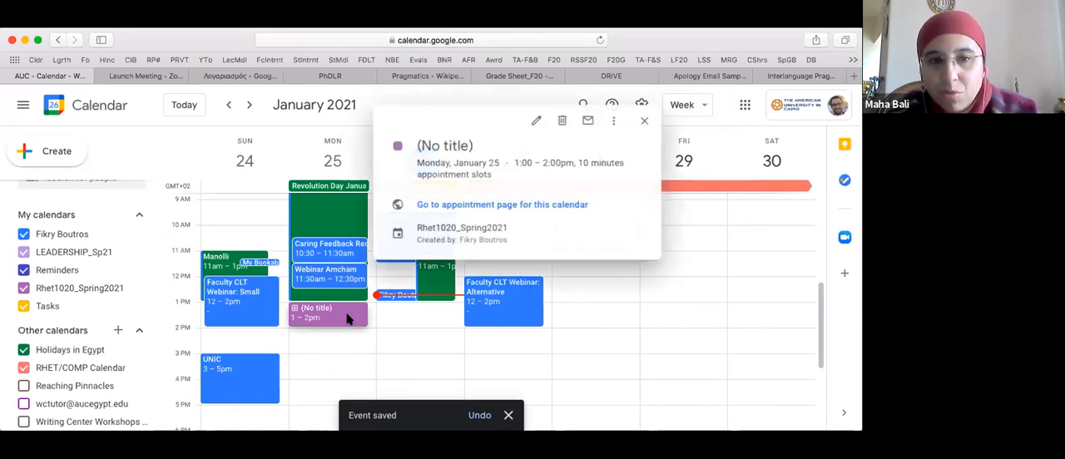
{"action": "left_click", "coordinate": [538, 123]}
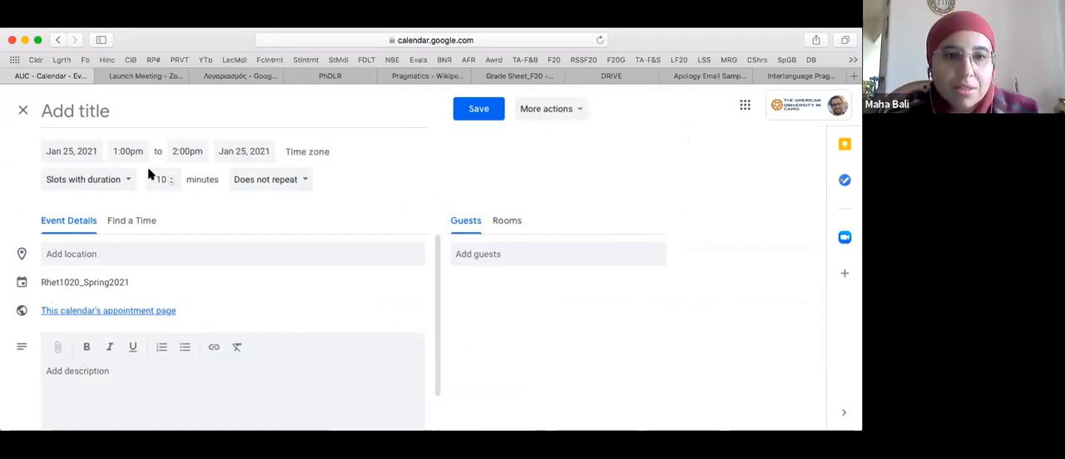
{"action": "left_click", "coordinate": [306, 184]}
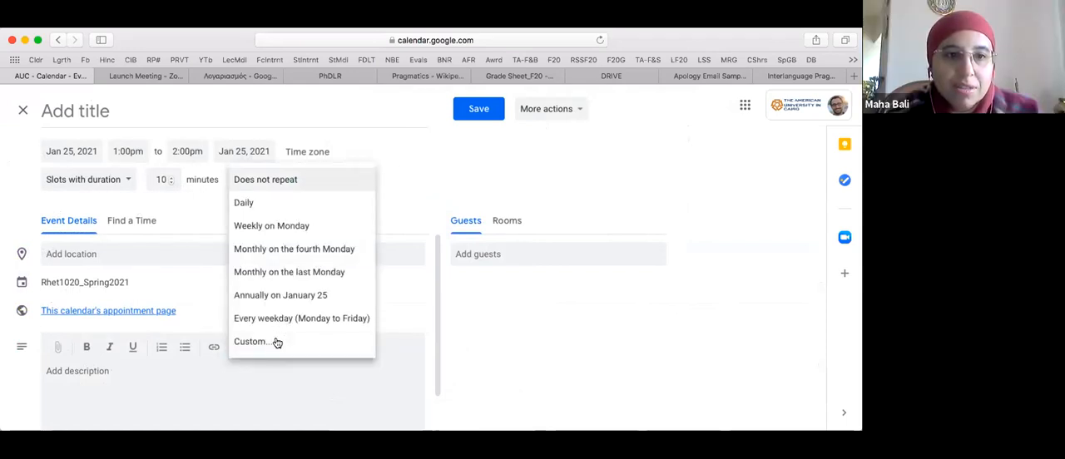
{"action": "left_click", "coordinate": [277, 342]}
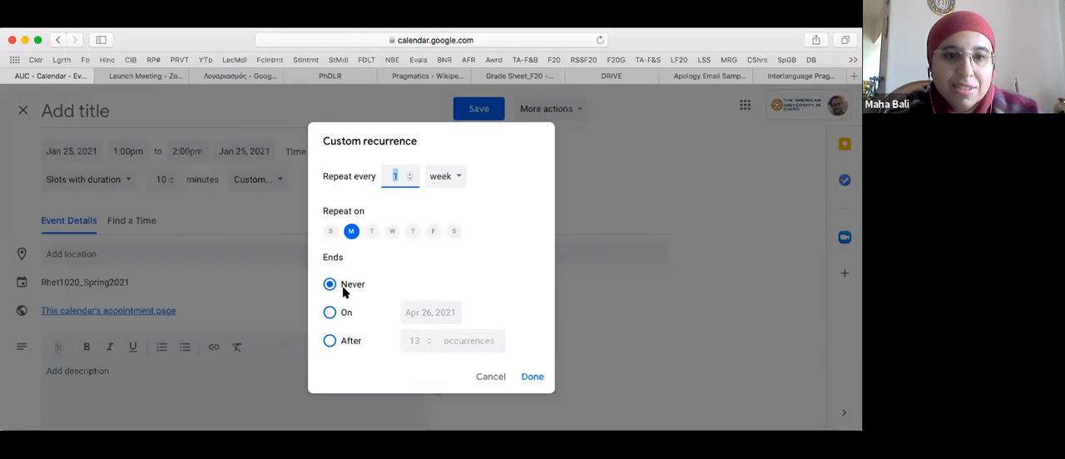
{"action": "left_click", "coordinate": [371, 231]}
{"action": "left_click", "coordinate": [411, 233]}
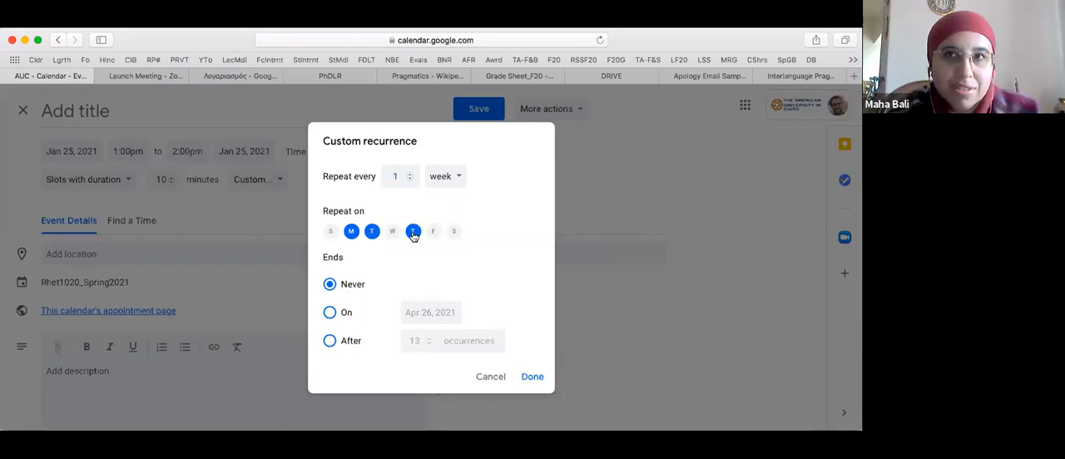
- End the recurrence on May 20, 2021 and save the appointment block
{"action": "left_click", "coordinate": [403, 304]}
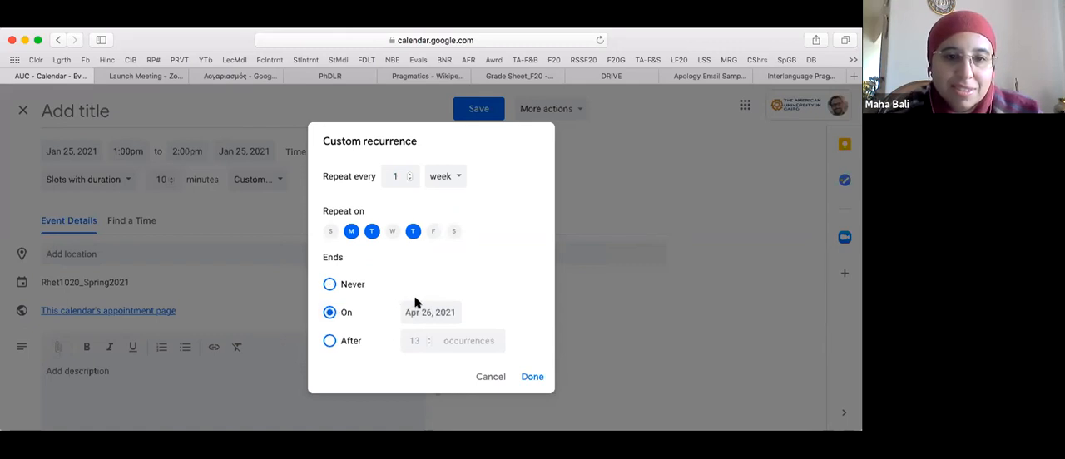
{"action": "left_click", "coordinate": [423, 313]}
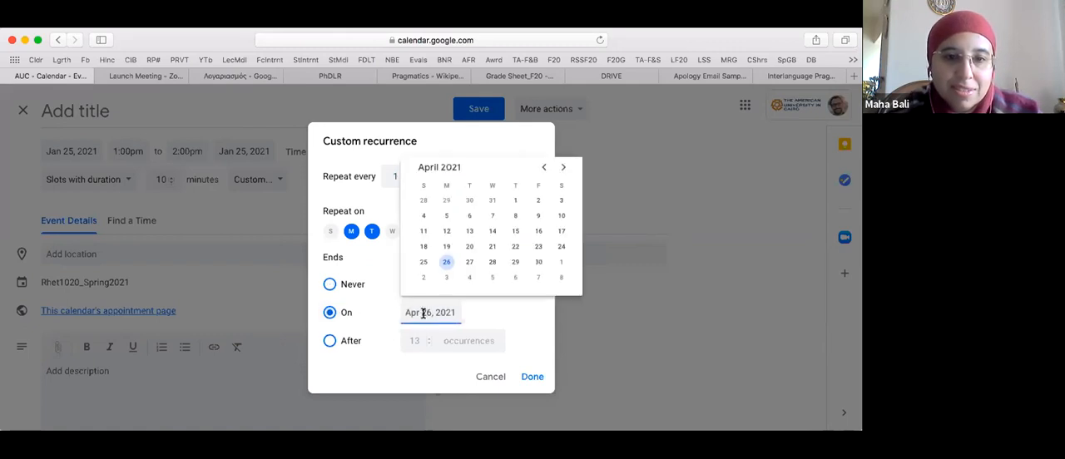
{"action": "left_click", "coordinate": [564, 167]}
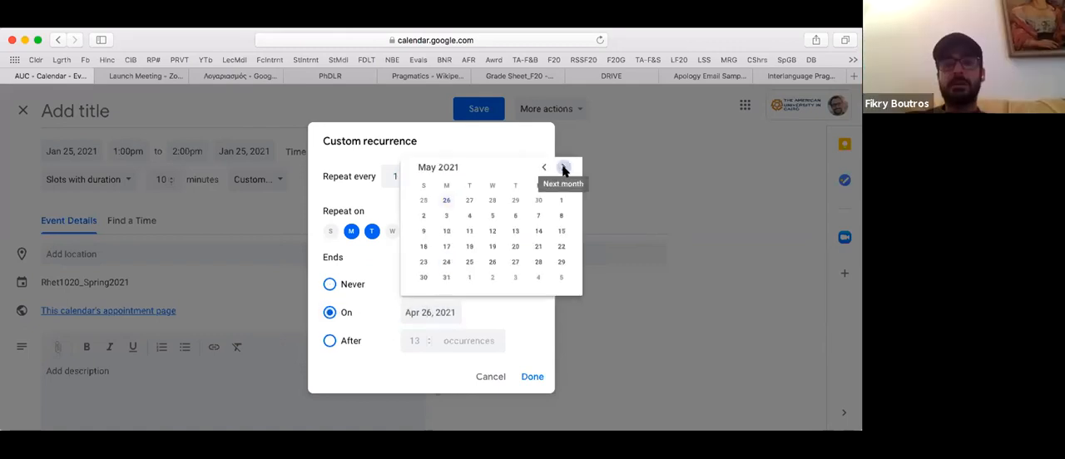
{"action": "left_click", "coordinate": [515, 247]}
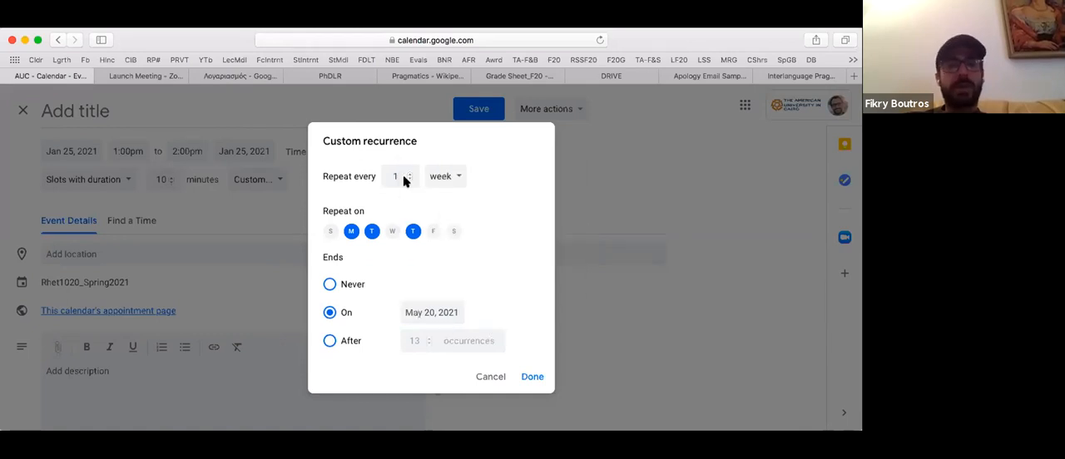
{"action": "left_click", "coordinate": [531, 376]}
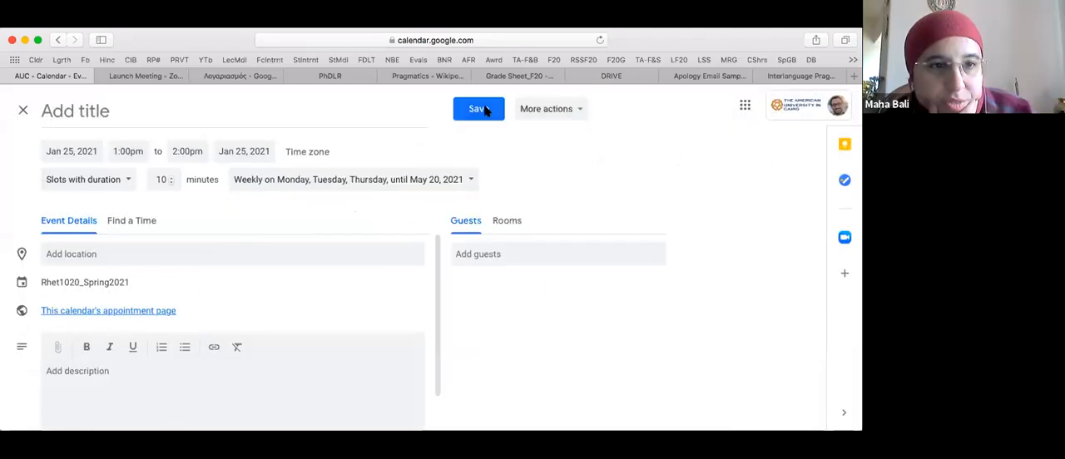
{"action": "left_click", "coordinate": [478, 109]}
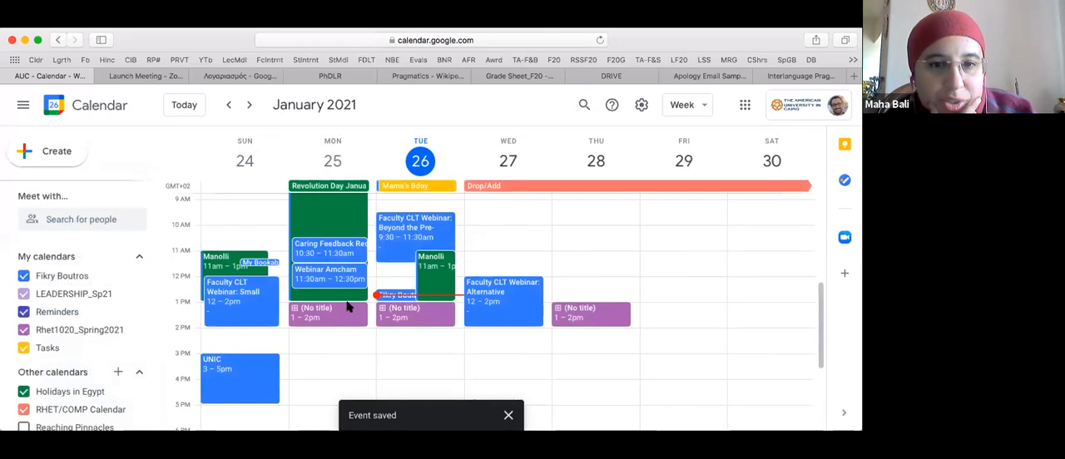
- Title the untitled Monday 1–2pm appointment block "OH" and save the change to all events in the series
{"action": "left_click", "coordinate": [347, 307]}
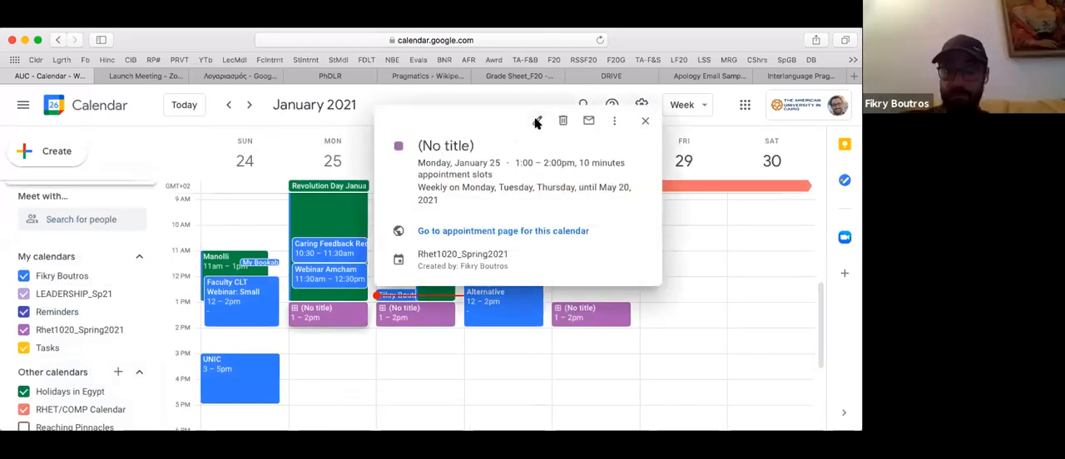
{"action": "left_click", "coordinate": [536, 123]}
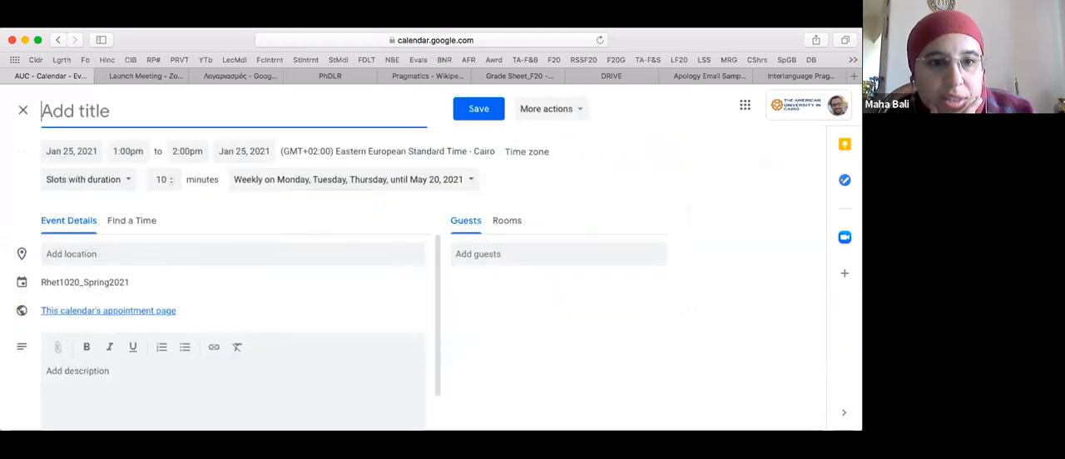
{"action": "type", "text": "OH"}
{"action": "left_click", "coordinate": [484, 109]}
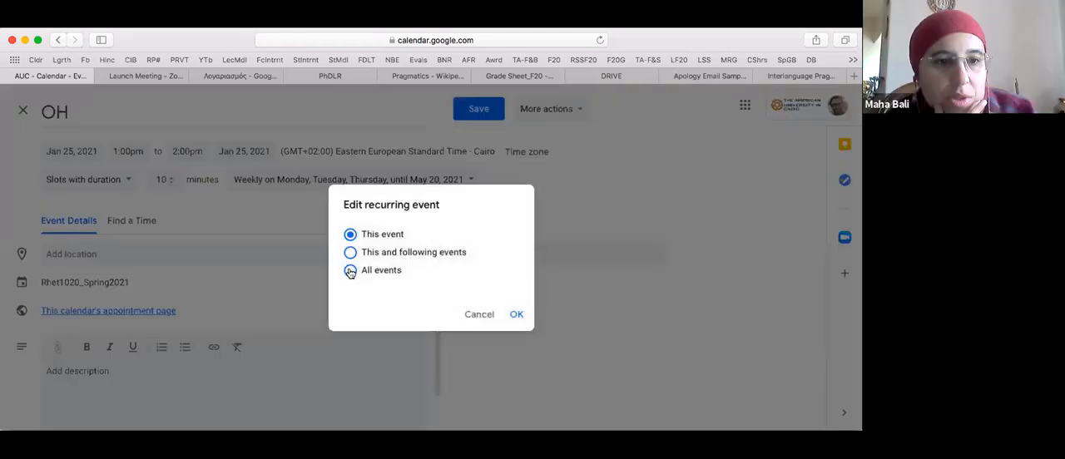
{"action": "left_click", "coordinate": [350, 273]}
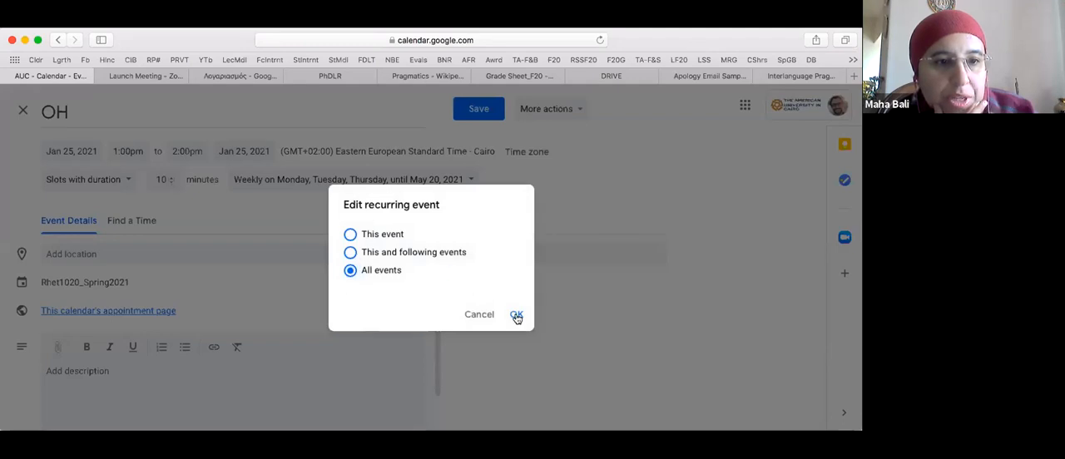
{"action": "left_click", "coordinate": [515, 316]}
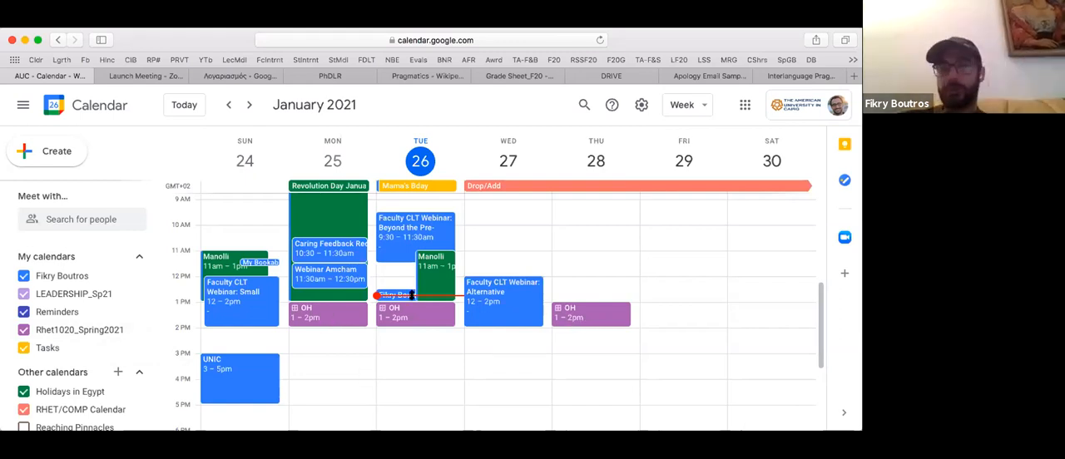
- Open the calendar's appointment page from the Monday OH block and select its web address for sharing
{"action": "left_click", "coordinate": [338, 316]}
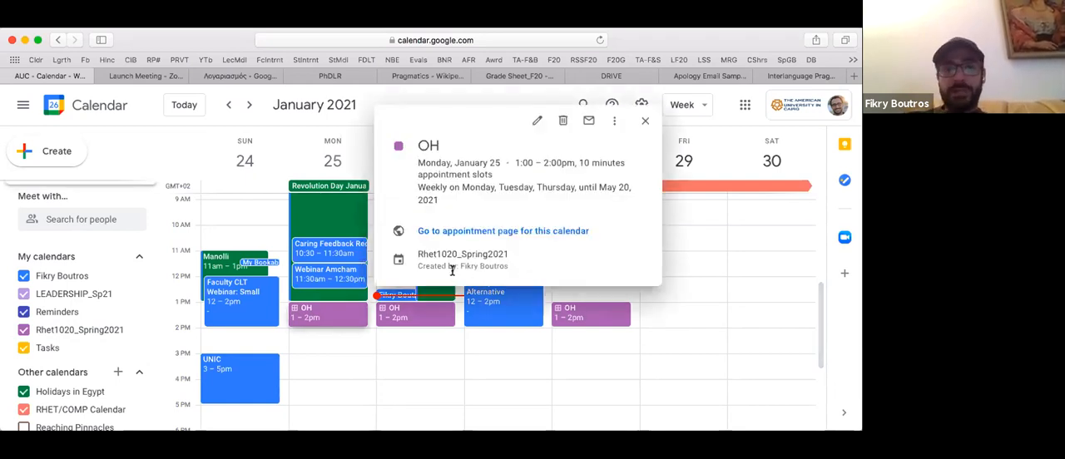
{"action": "left_click", "coordinate": [552, 232]}
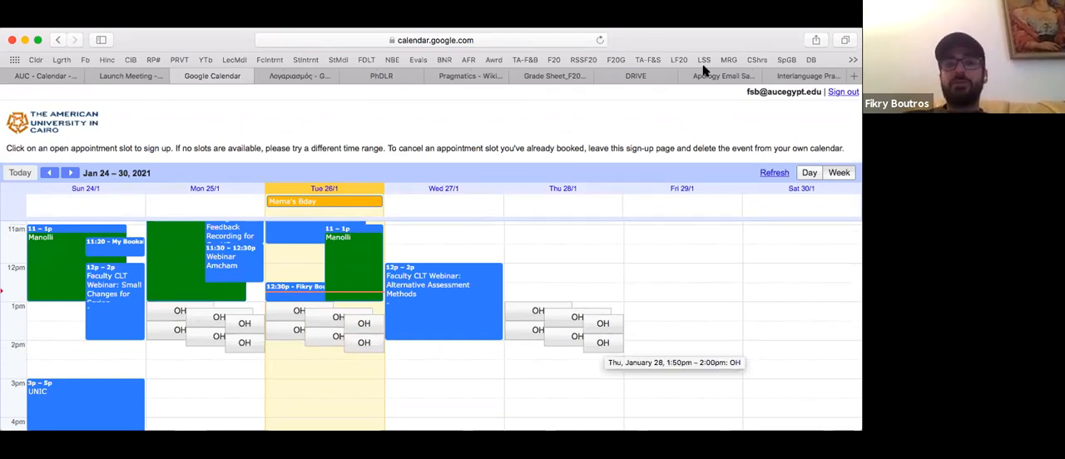
{"action": "left_click", "coordinate": [545, 39]}
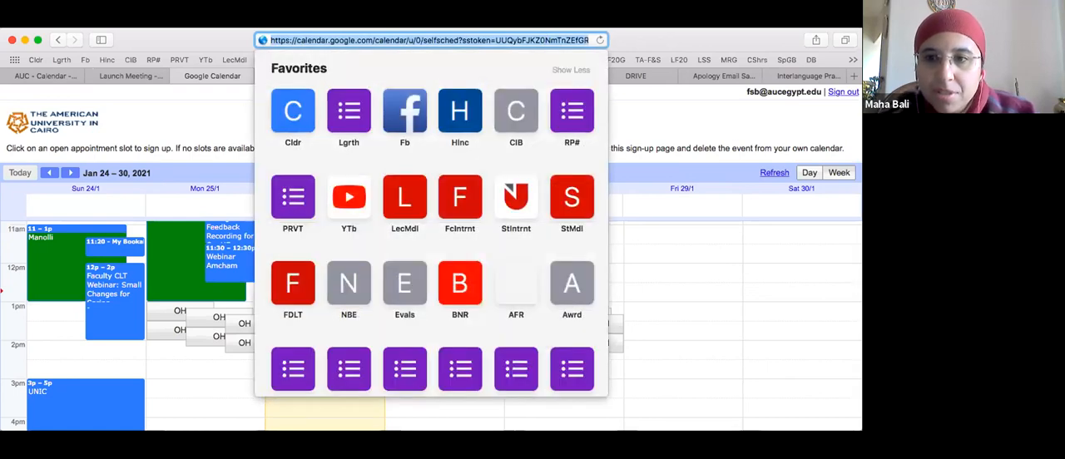
{"action": "left_click", "coordinate": [632, 45]}
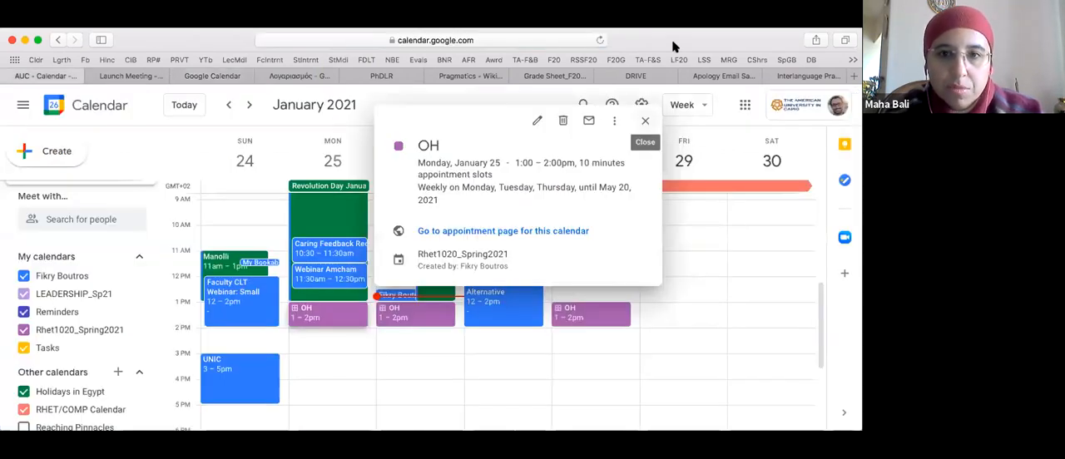
{"action": "key", "text": "Escape"}
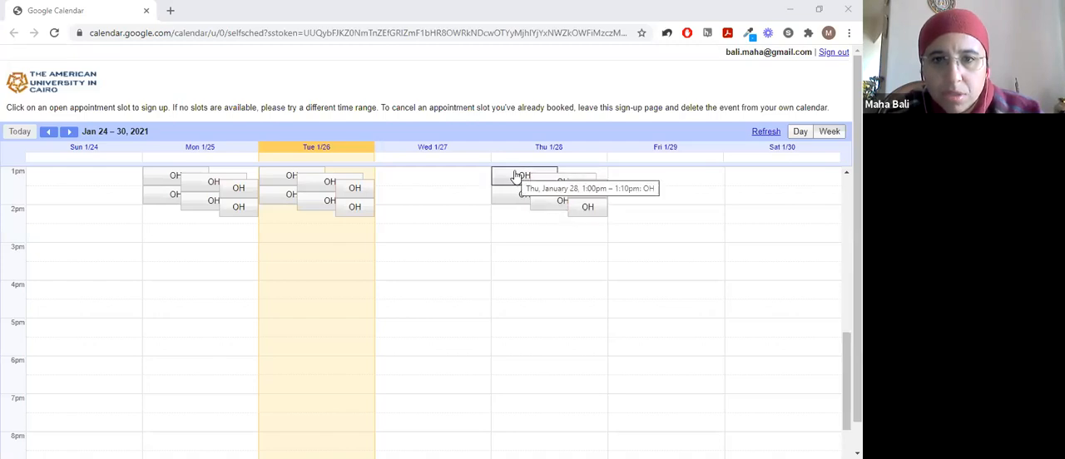
- Book the Thursday, January 28, 1:00–1:10pm OH slot on the appointment page, leaving the location and description blank
{"action": "scroll", "coordinate": [514, 177], "scroll_direction": "up", "scroll_amount": 1}
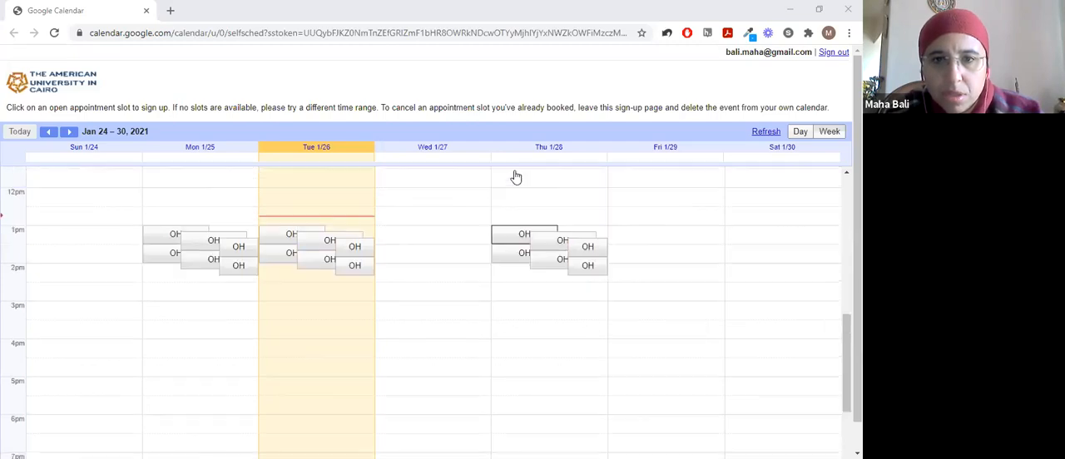
{"action": "left_click", "coordinate": [505, 240]}
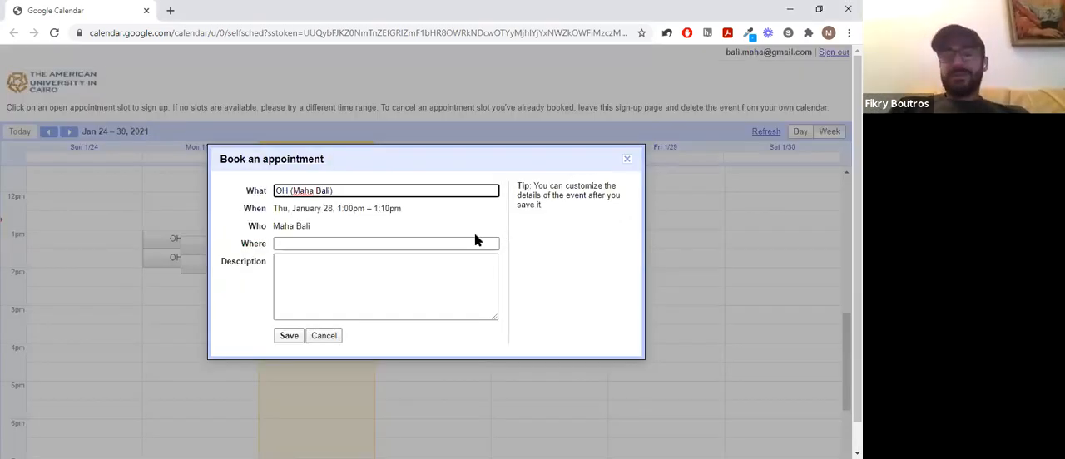
{"action": "left_click", "coordinate": [365, 241]}
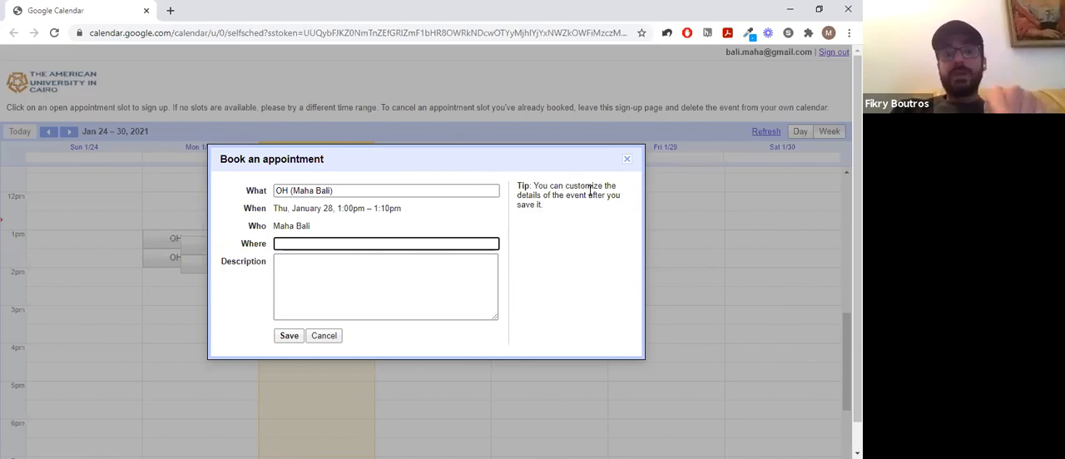
{"action": "left_click", "coordinate": [435, 267]}
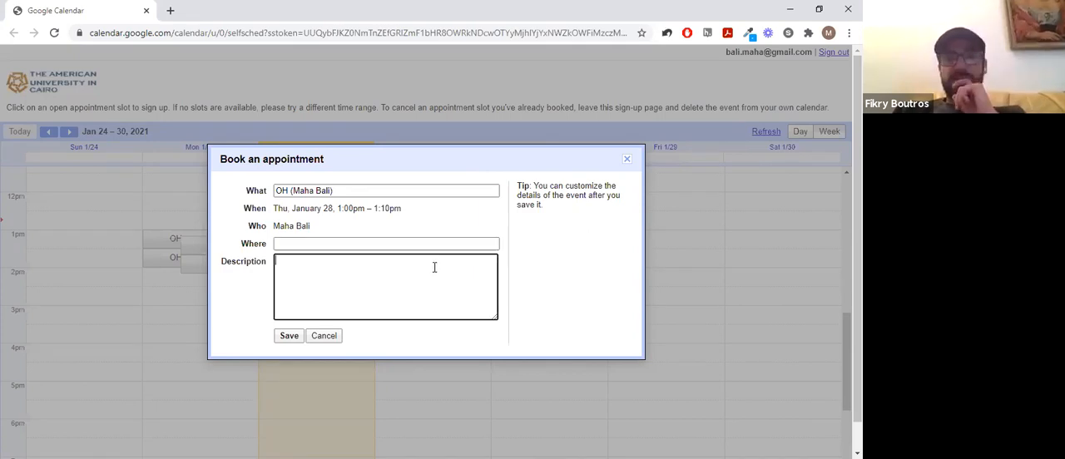
{"action": "left_click", "coordinate": [283, 337]}
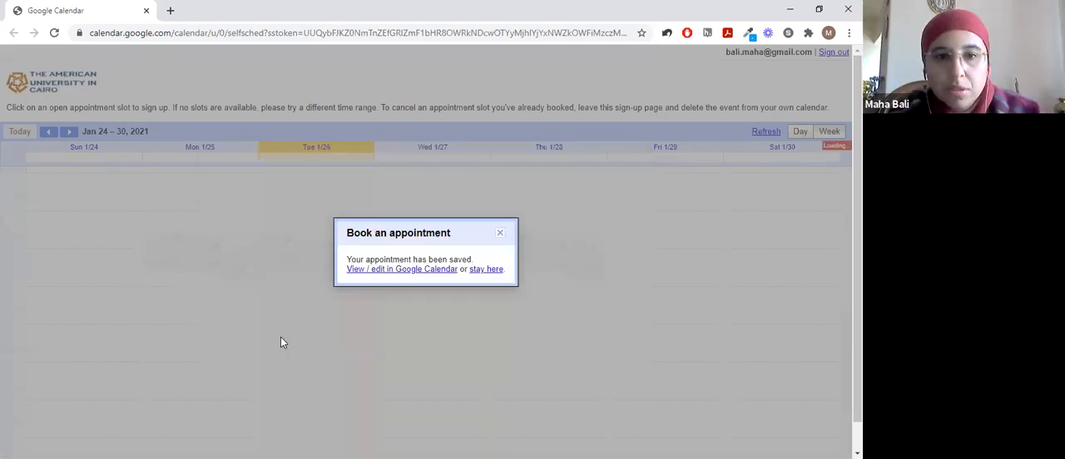
- Examine the booked January 28 appointment's details in the attendee's calendar and in the organizer's calendar
{"action": "left_click", "coordinate": [396, 271]}
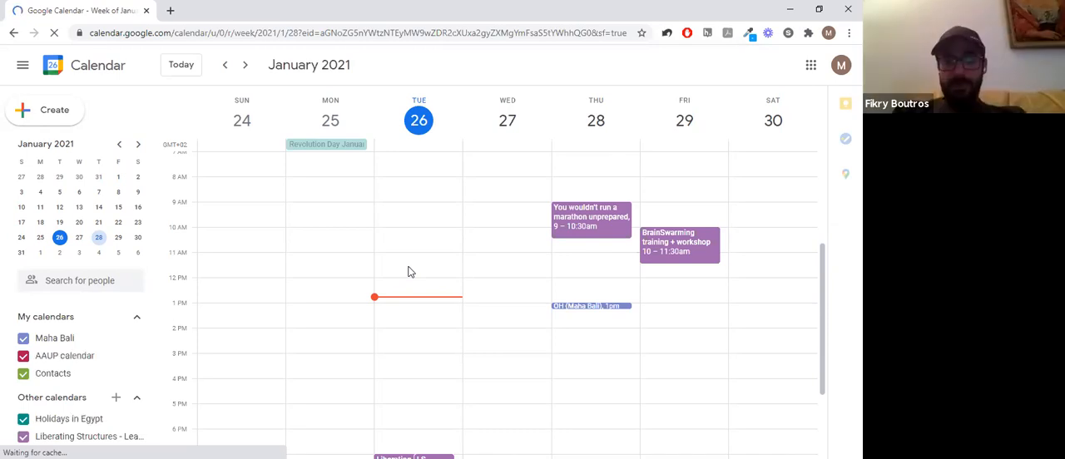
{"action": "left_click", "coordinate": [588, 307]}
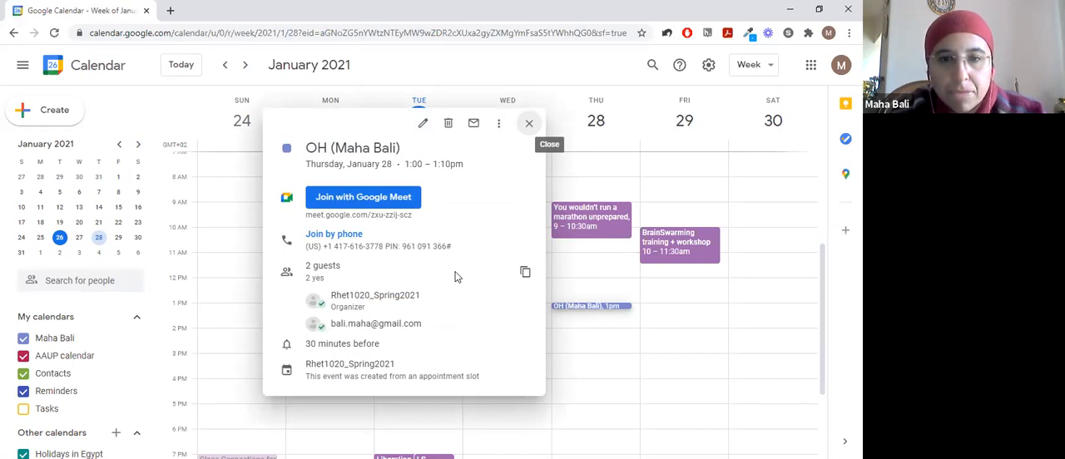
{"action": "left_click", "coordinate": [527, 125]}
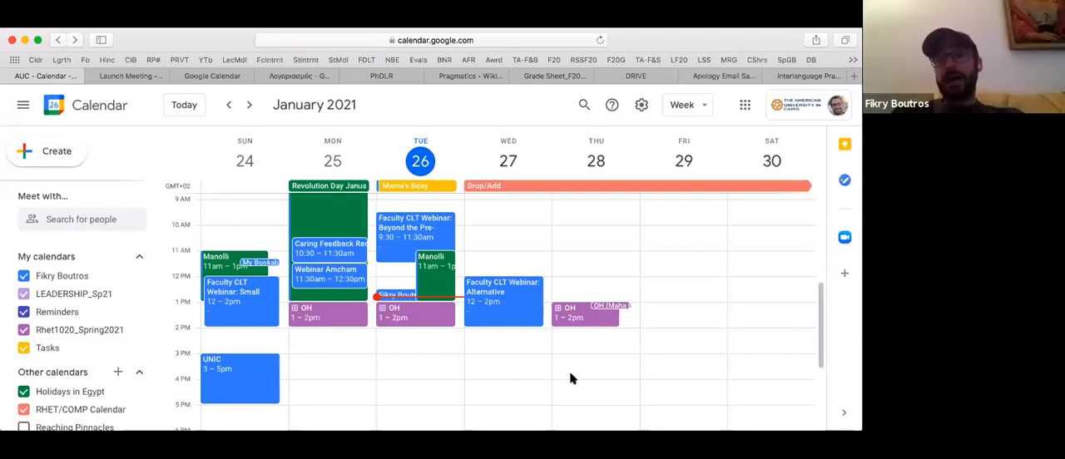
{"action": "left_click", "coordinate": [617, 304]}
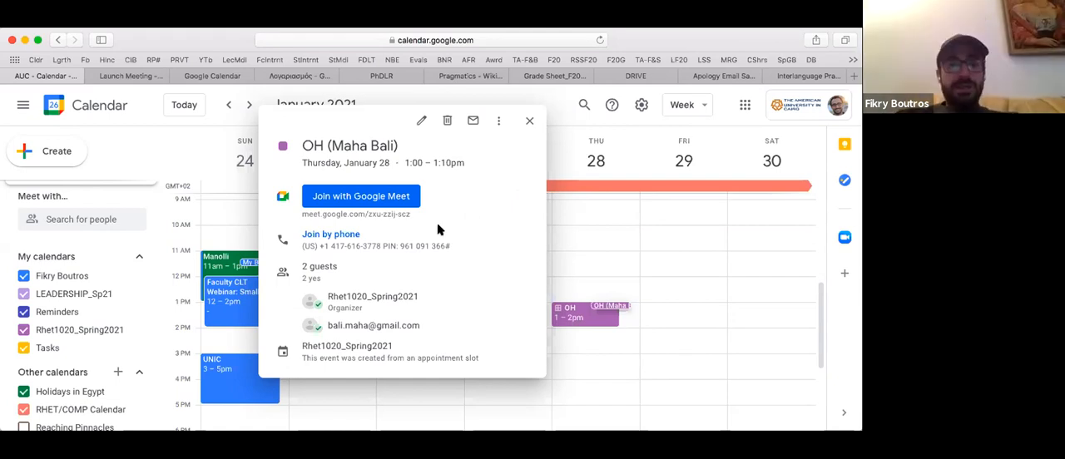
{"action": "left_click", "coordinate": [529, 122]}
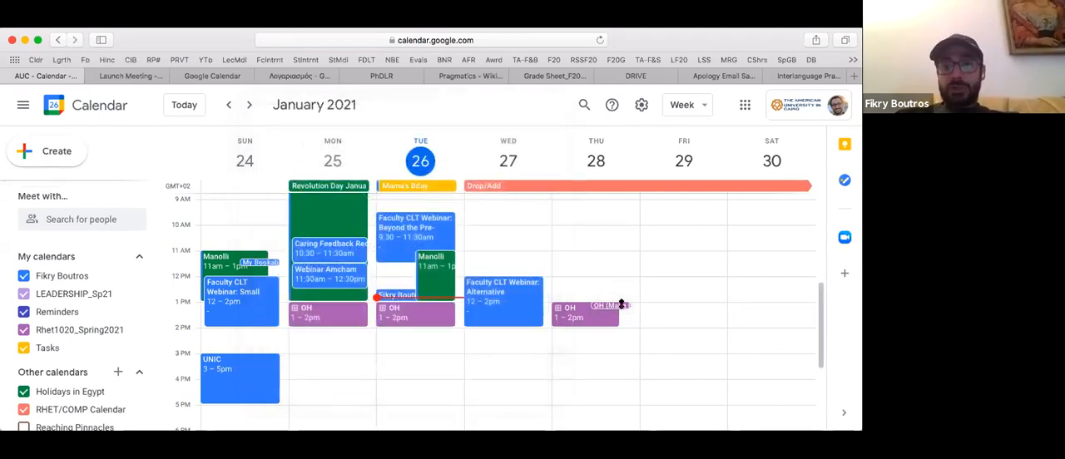
- Check the cancellation email option offered when deleting the January 28 1:00–1:10pm booking, and keep the booking
{"action": "left_click", "coordinate": [620, 309]}
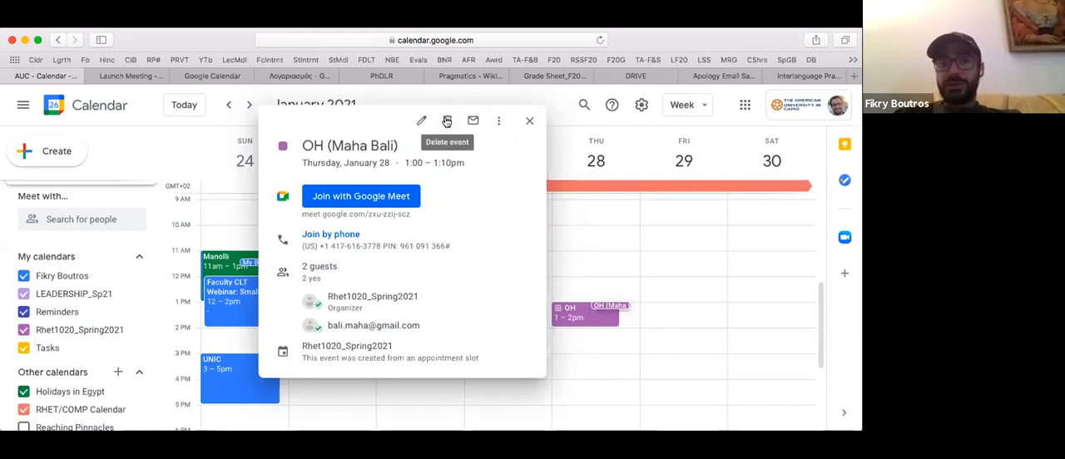
{"action": "left_click", "coordinate": [447, 122]}
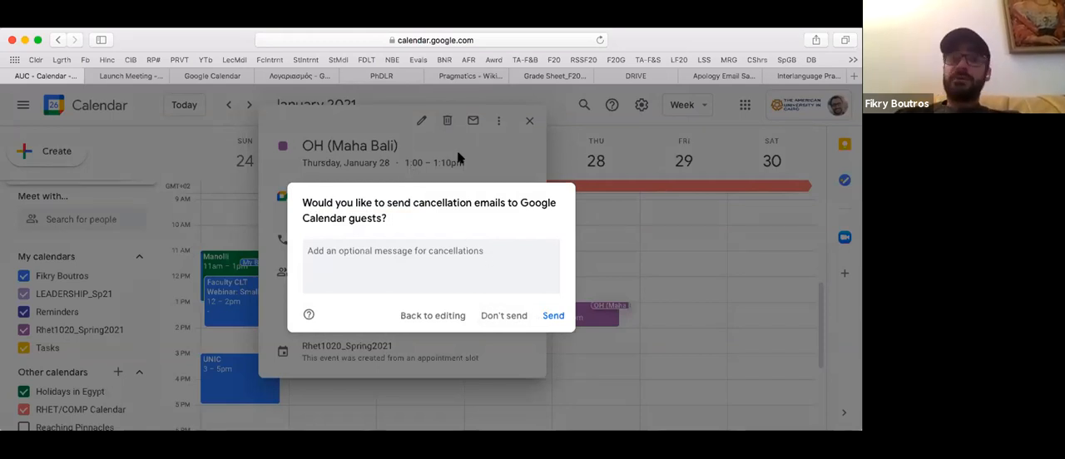
{"action": "key", "text": "Escape"}
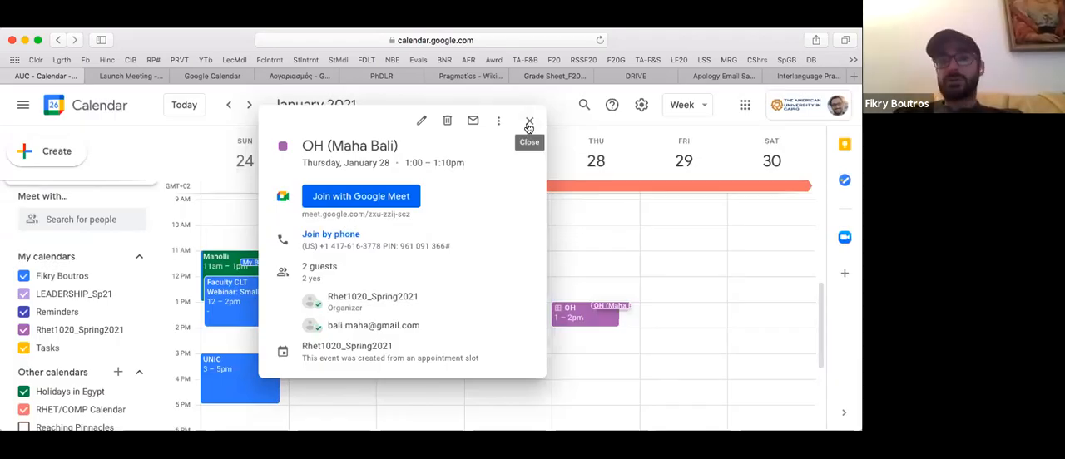
{"action": "left_click", "coordinate": [571, 285]}
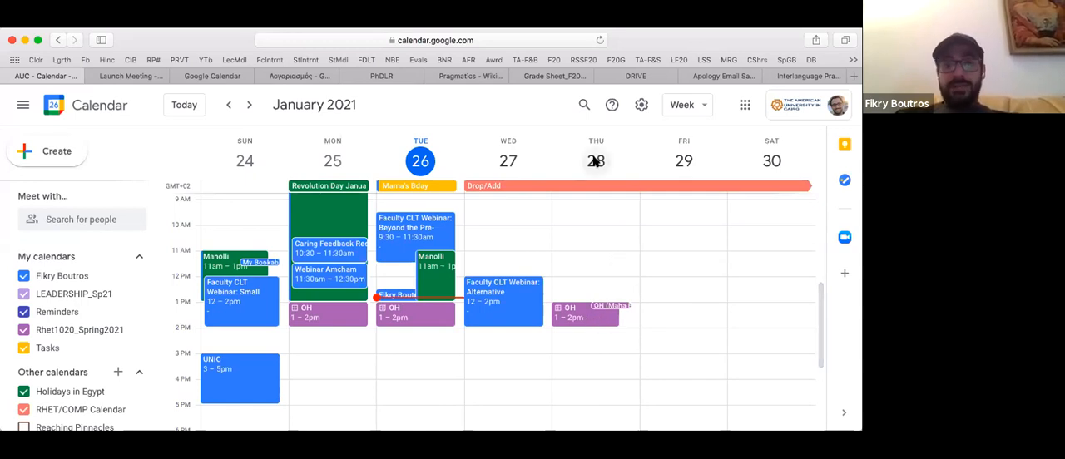
- View January 28 as a single day and as a schedule list, and return to the week view
{"action": "left_click", "coordinate": [595, 161]}
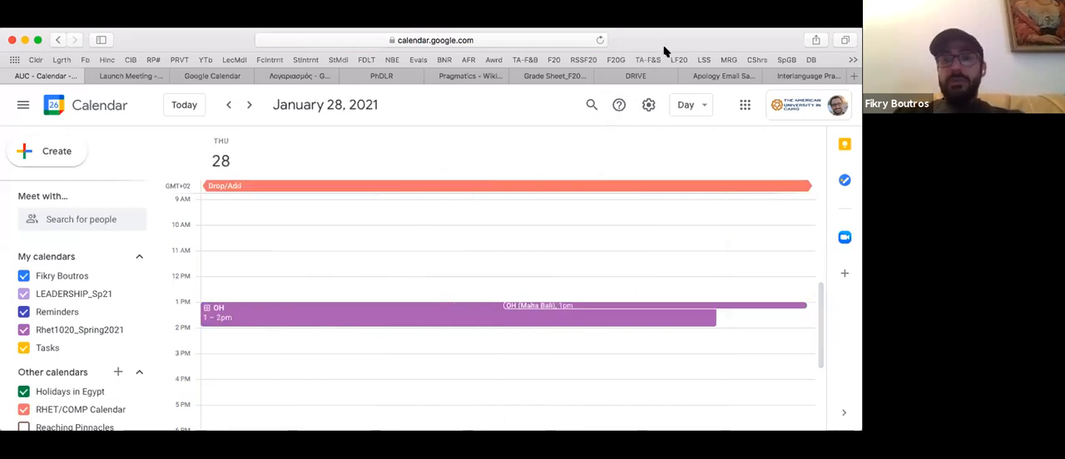
{"action": "left_click", "coordinate": [702, 106]}
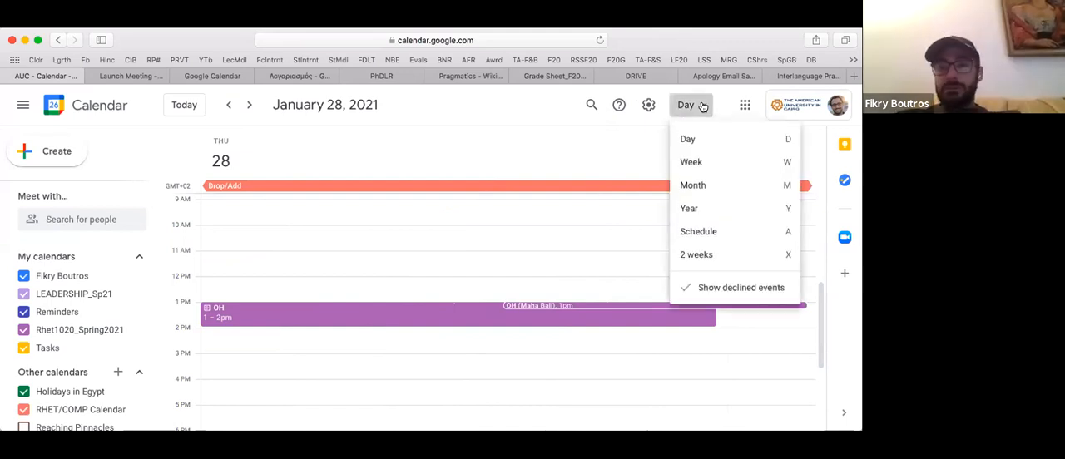
{"action": "left_click", "coordinate": [710, 233]}
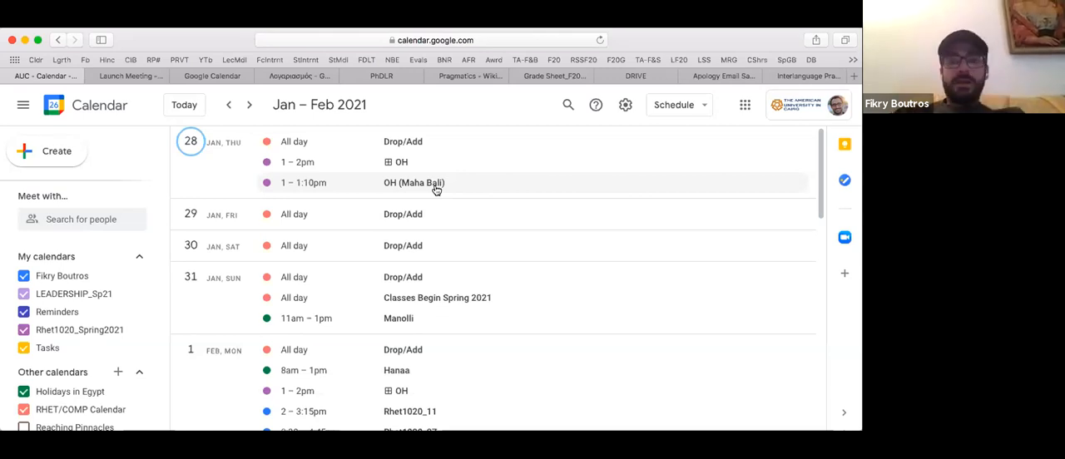
{"action": "left_click", "coordinate": [699, 106]}
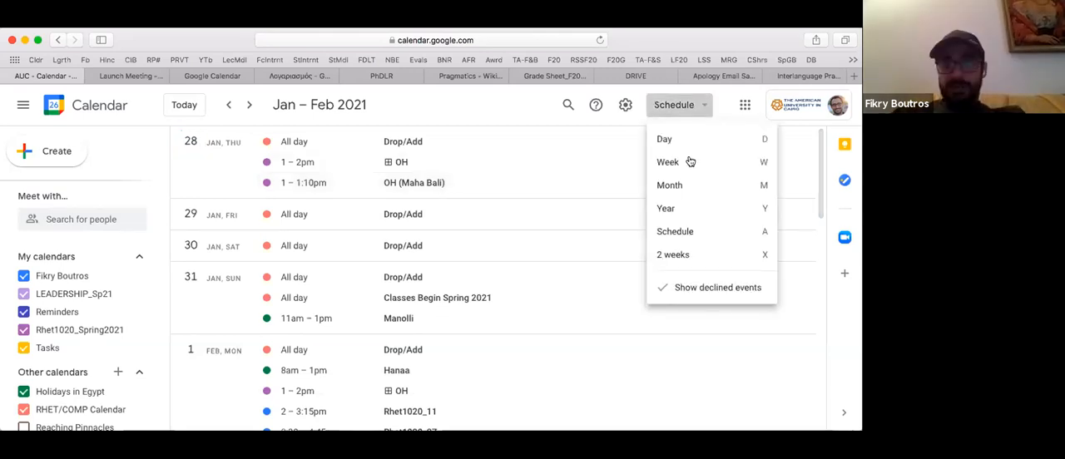
{"action": "left_click", "coordinate": [688, 161]}
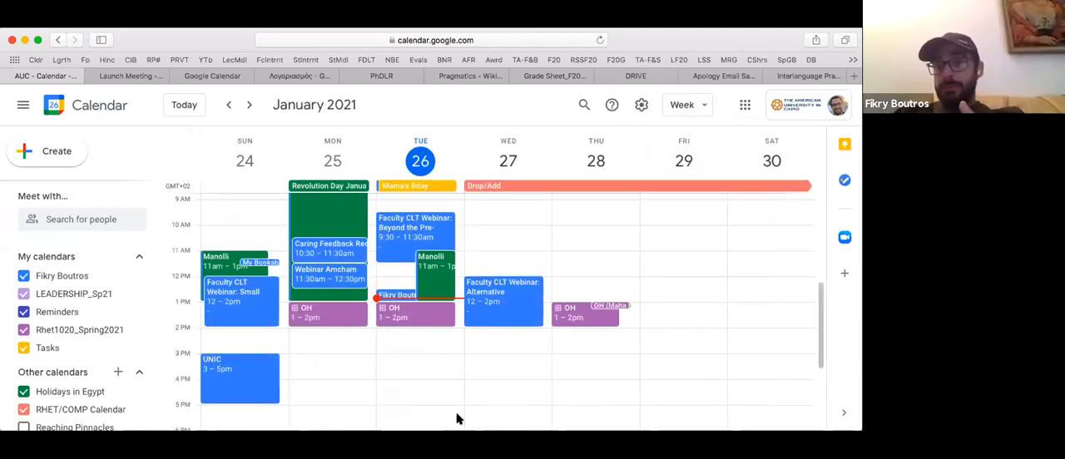
- Duplicate the Tuesday, January 26 OH appointment block and save the copy
{"action": "left_click", "coordinate": [433, 313]}
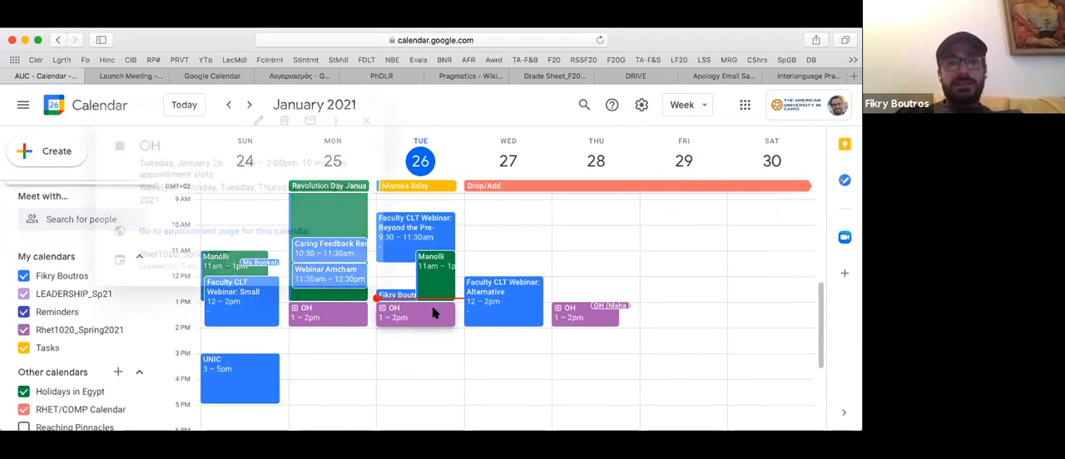
{"action": "left_click", "coordinate": [335, 120]}
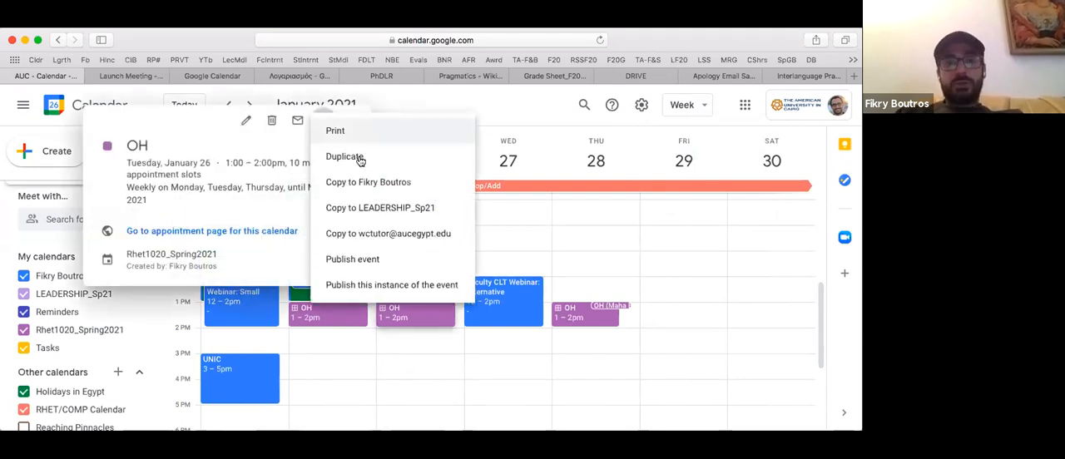
{"action": "left_click", "coordinate": [359, 159]}
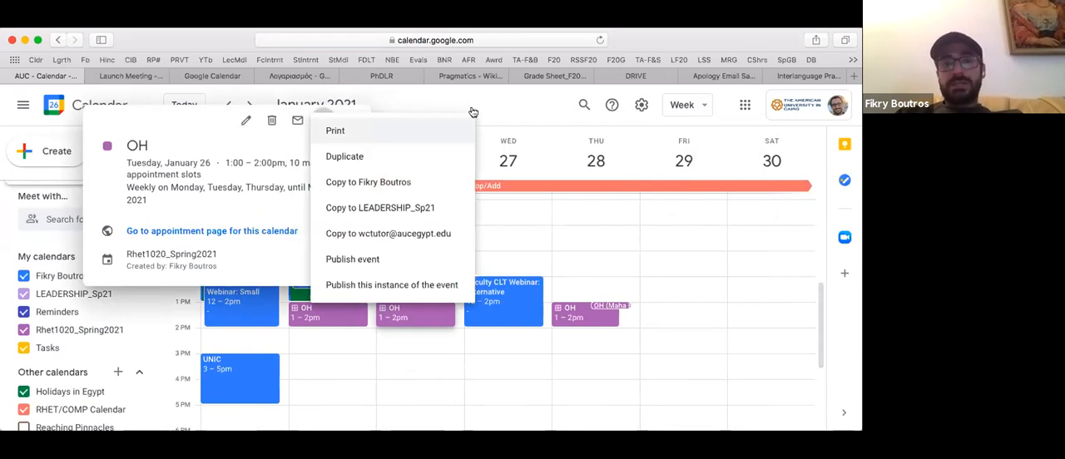
{"action": "key", "text": "super+s"}
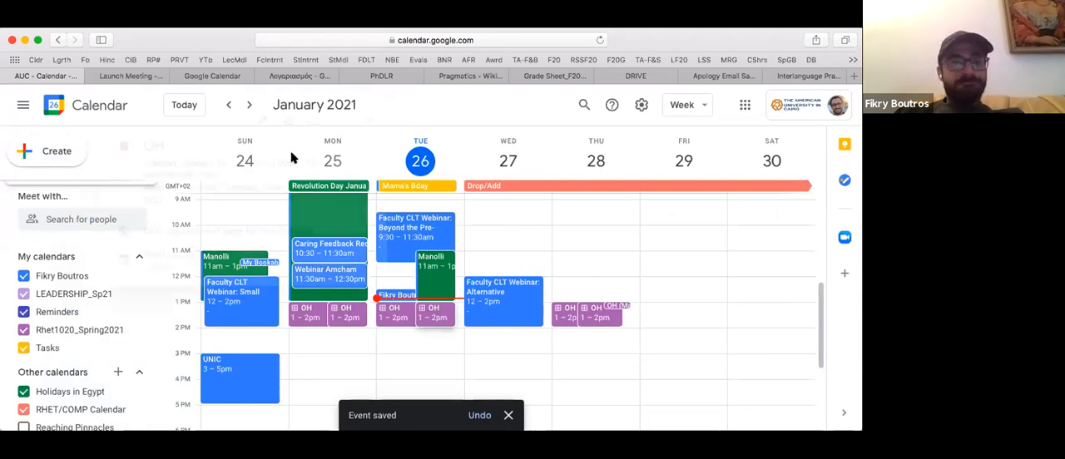
- Set the duplicated Tuesday, January 26 OH appointment block to not repeat and save it
{"action": "left_click", "coordinate": [439, 313]}
{"action": "left_click", "coordinate": [246, 121]}
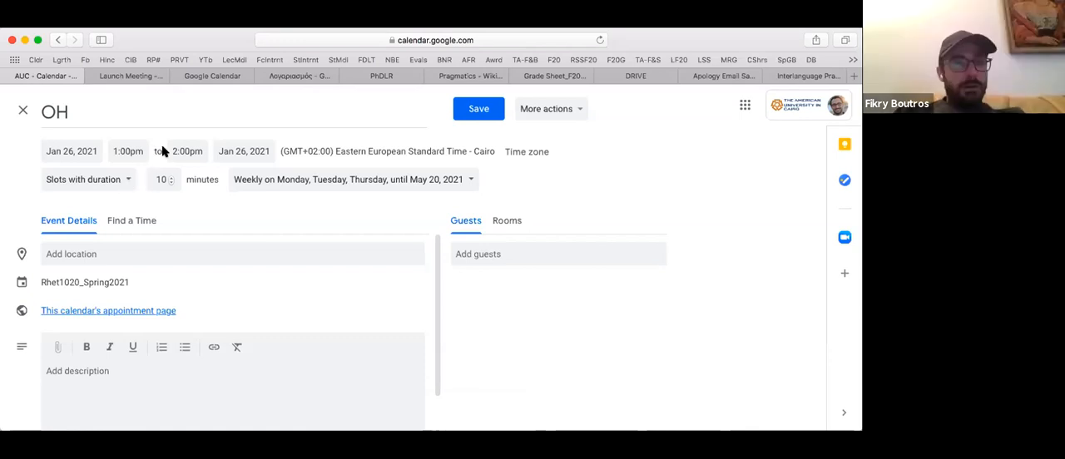
{"action": "left_click", "coordinate": [580, 112]}
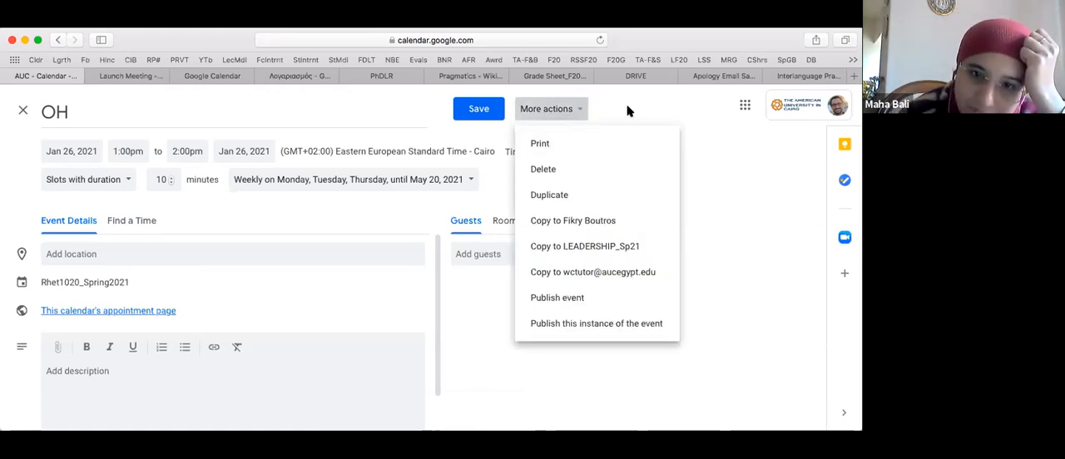
{"action": "left_click", "coordinate": [628, 111]}
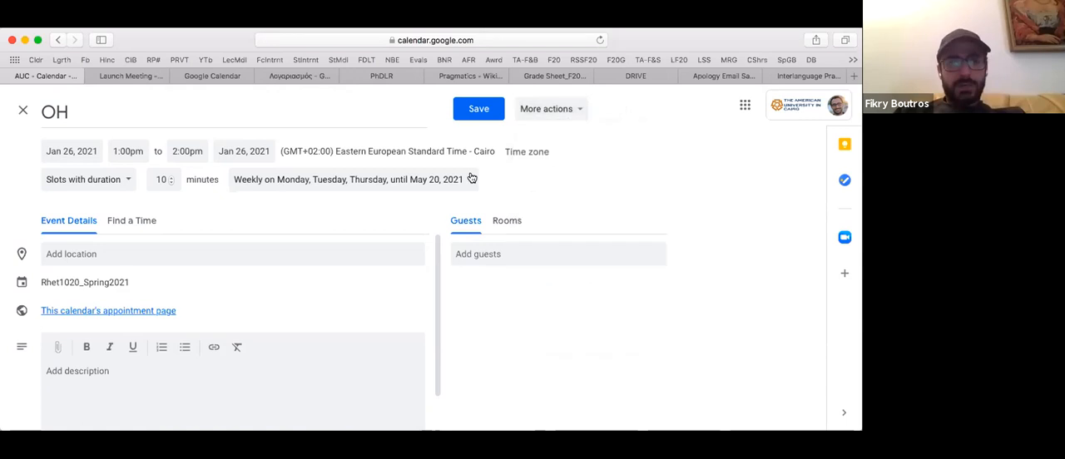
{"action": "left_click", "coordinate": [316, 179]}
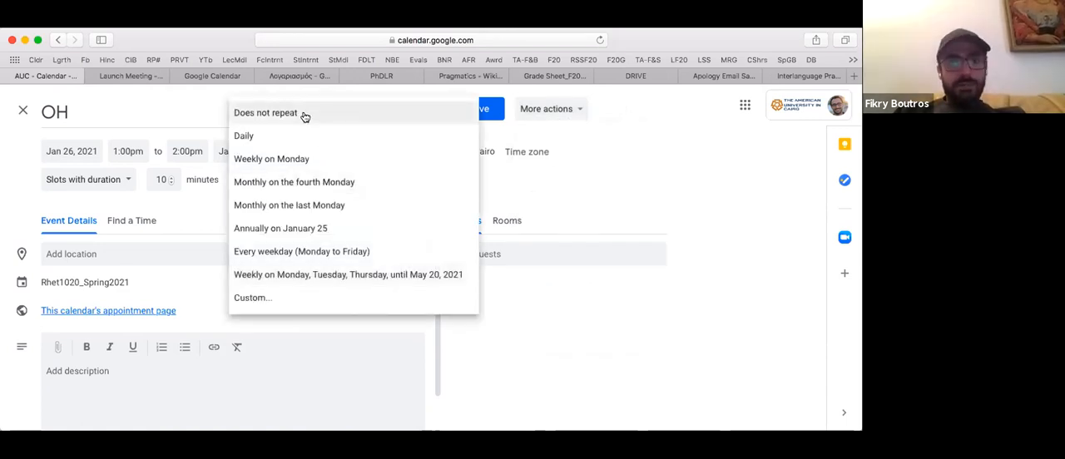
{"action": "left_click", "coordinate": [304, 117]}
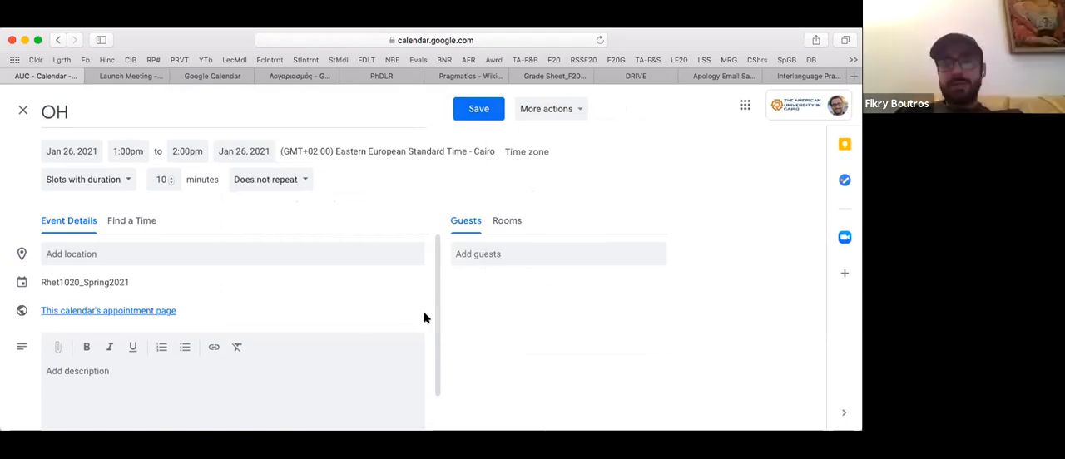
{"action": "key", "text": "super+s"}
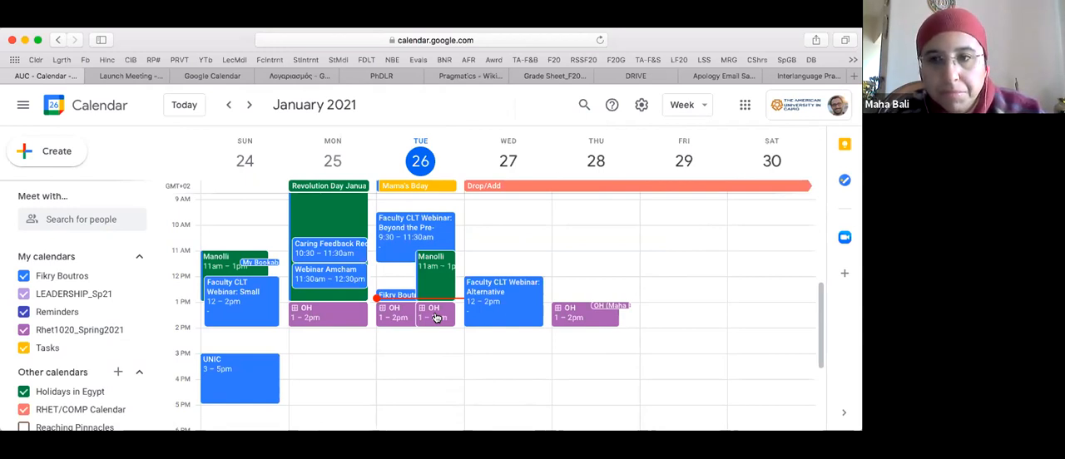
- Move the copied OH block to Wednesday, January 27, 10am–4pm, retitle it "LR Conf" and save it
{"action": "left_click_drag", "start_coordinate": [436, 318], "coordinate": [504, 381]}
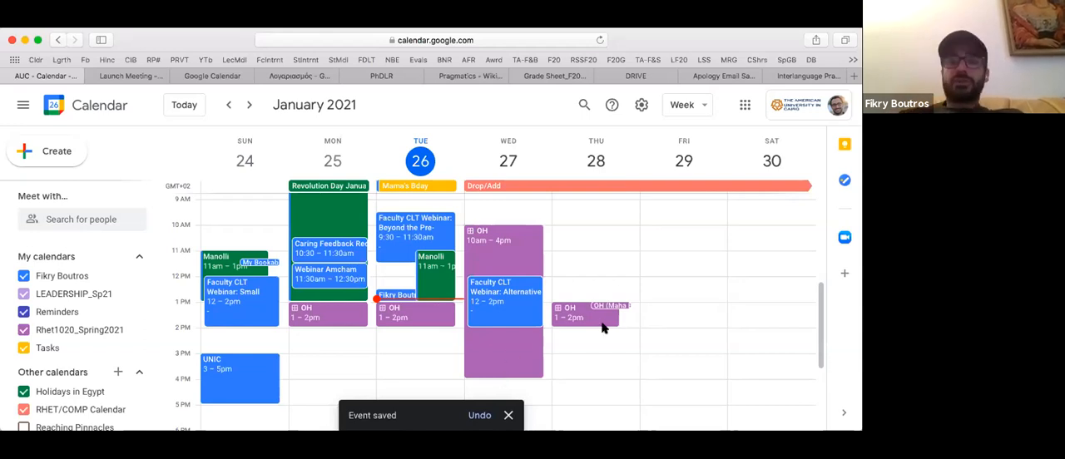
{"action": "left_click", "coordinate": [479, 235]}
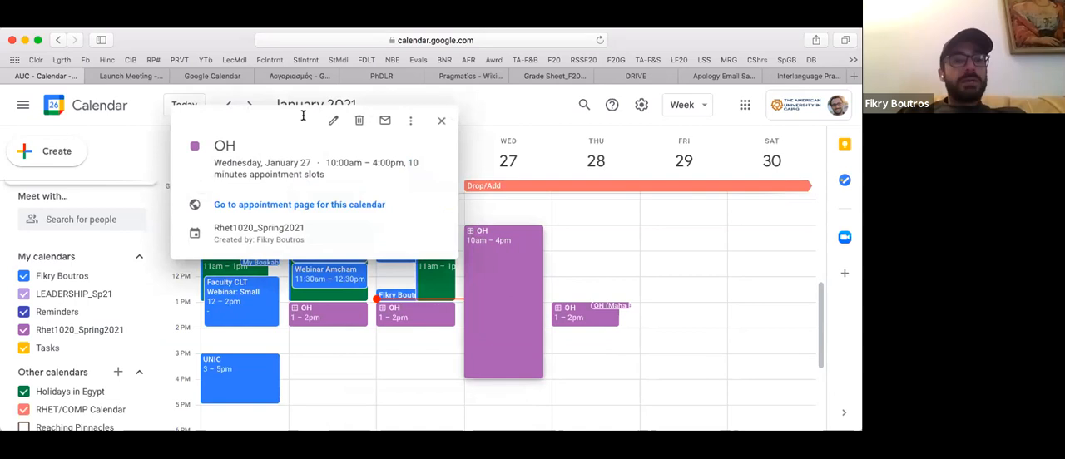
{"action": "left_click", "coordinate": [333, 120]}
{"action": "type", "text": "LR Conf"}
{"action": "left_click", "coordinate": [464, 111]}
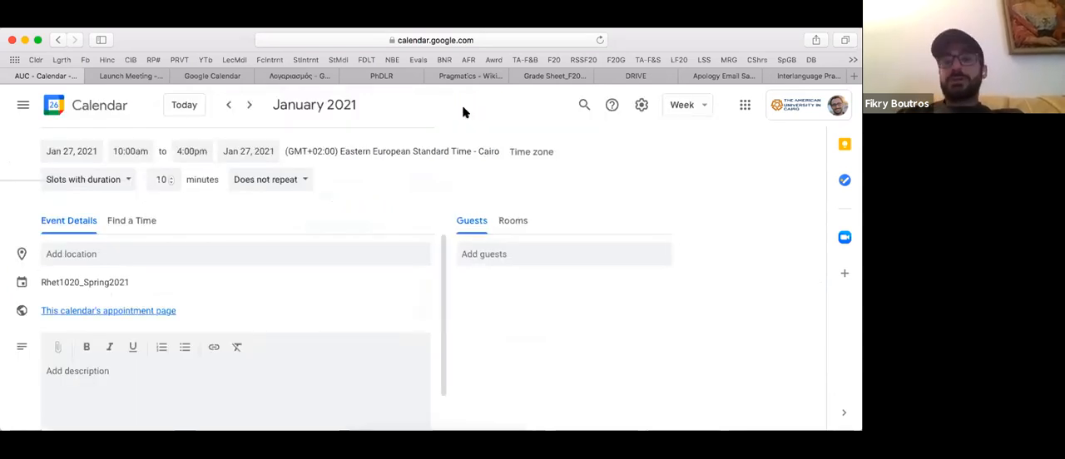